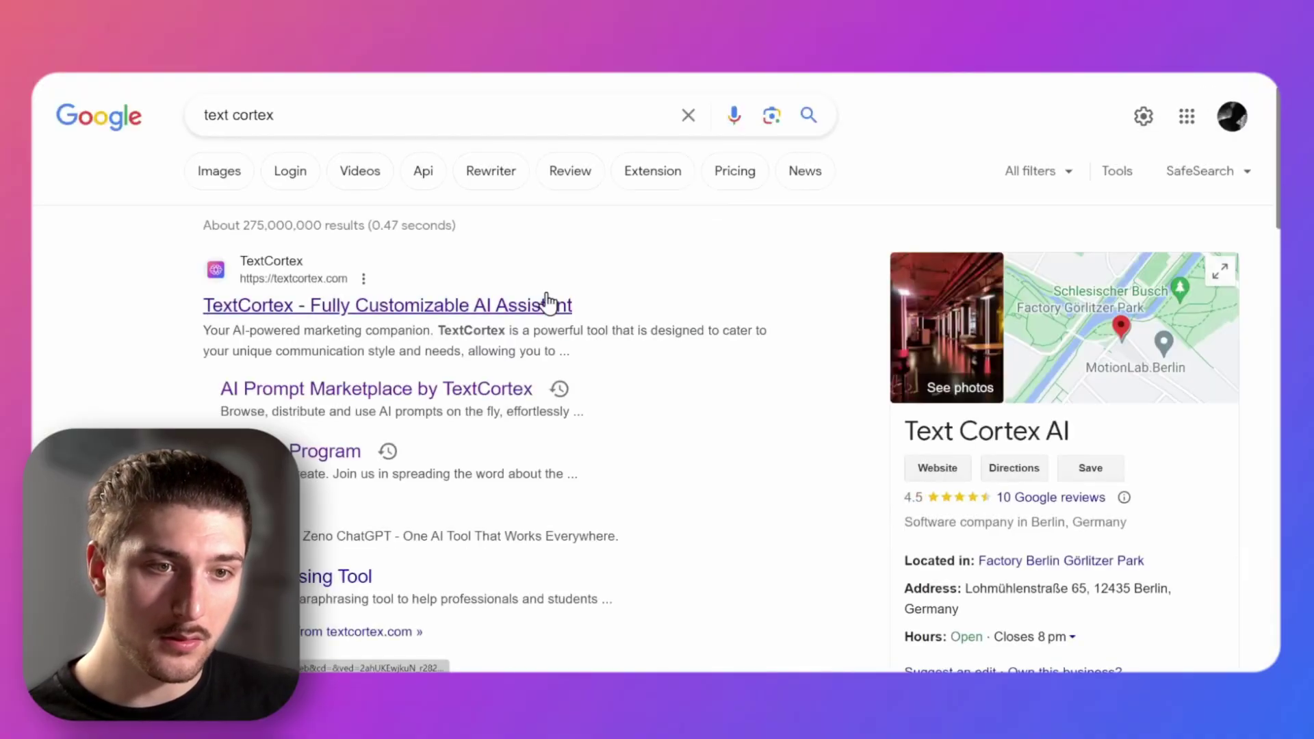
Go to TextCortex, search the templates for 'pre' and open the Presentation Brainstormer card
{"action": "left_click", "coordinate": [547, 302]}
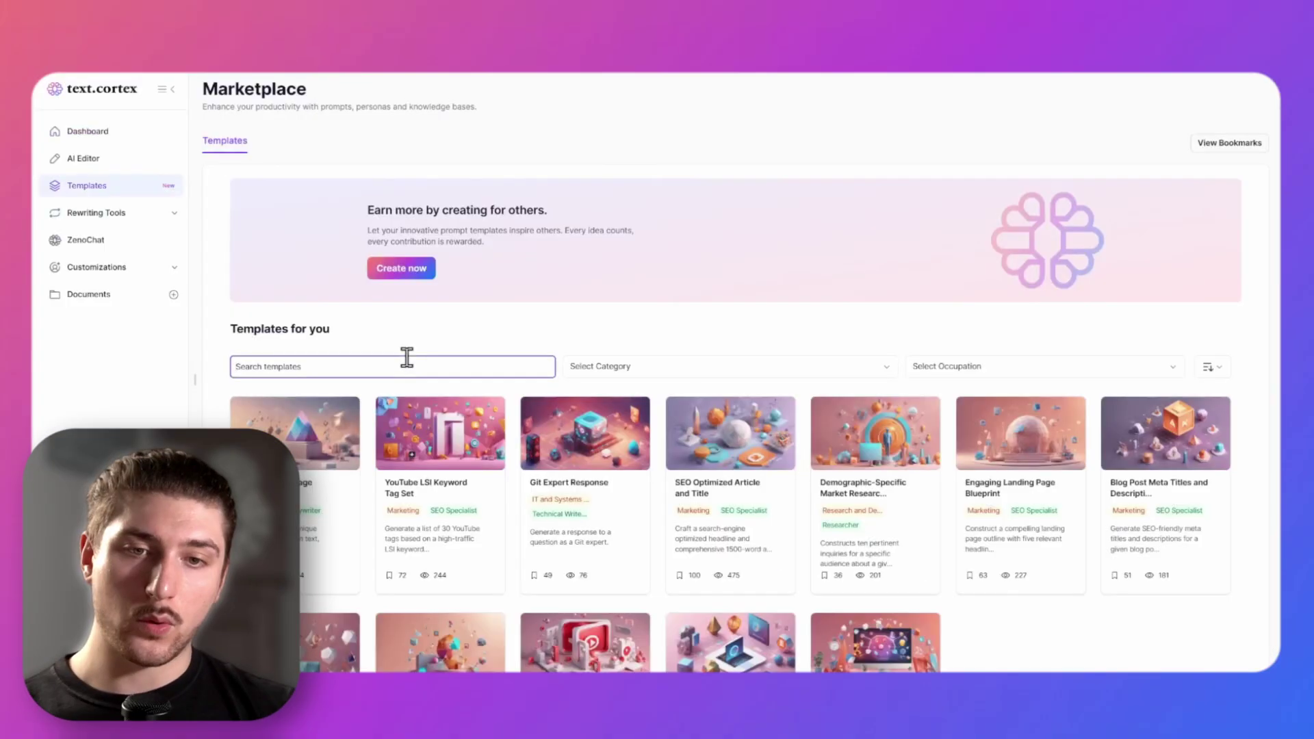
{"action": "left_click", "coordinate": [407, 357]}
{"action": "type", "text": "pre"}
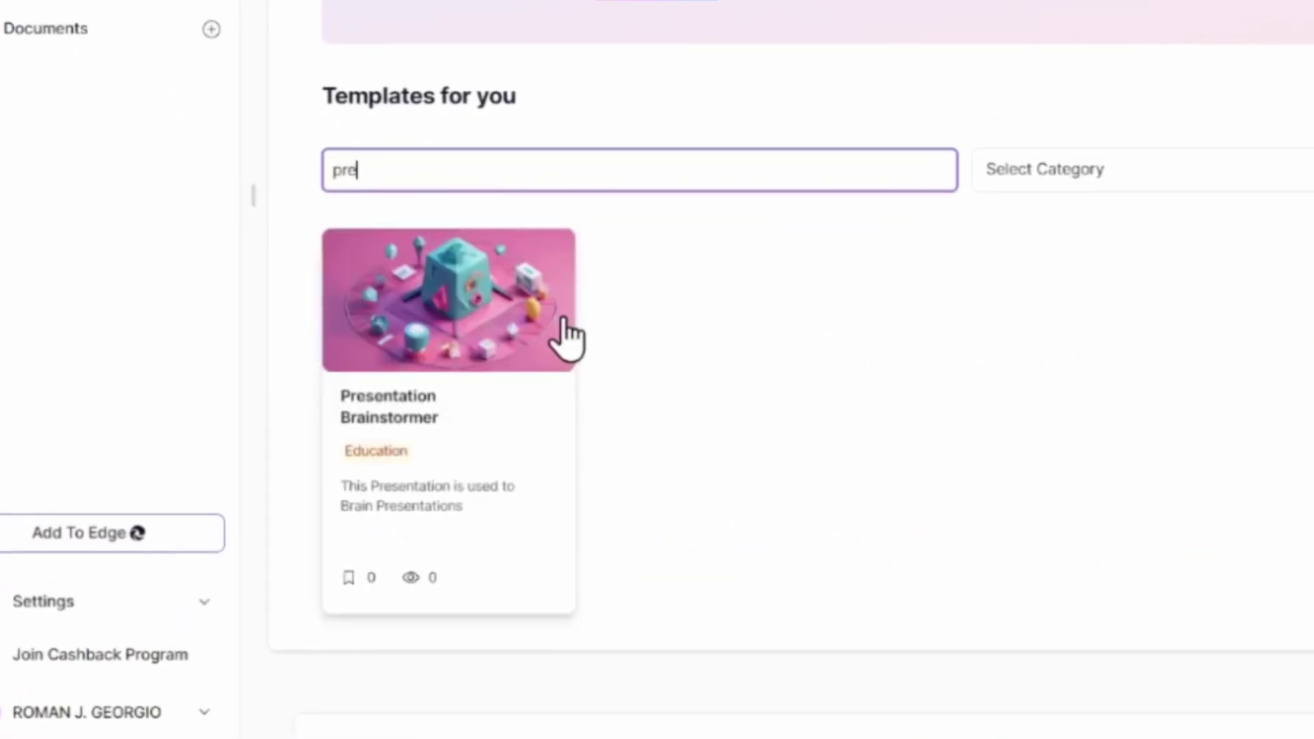
{"action": "left_click", "coordinate": [442, 339]}
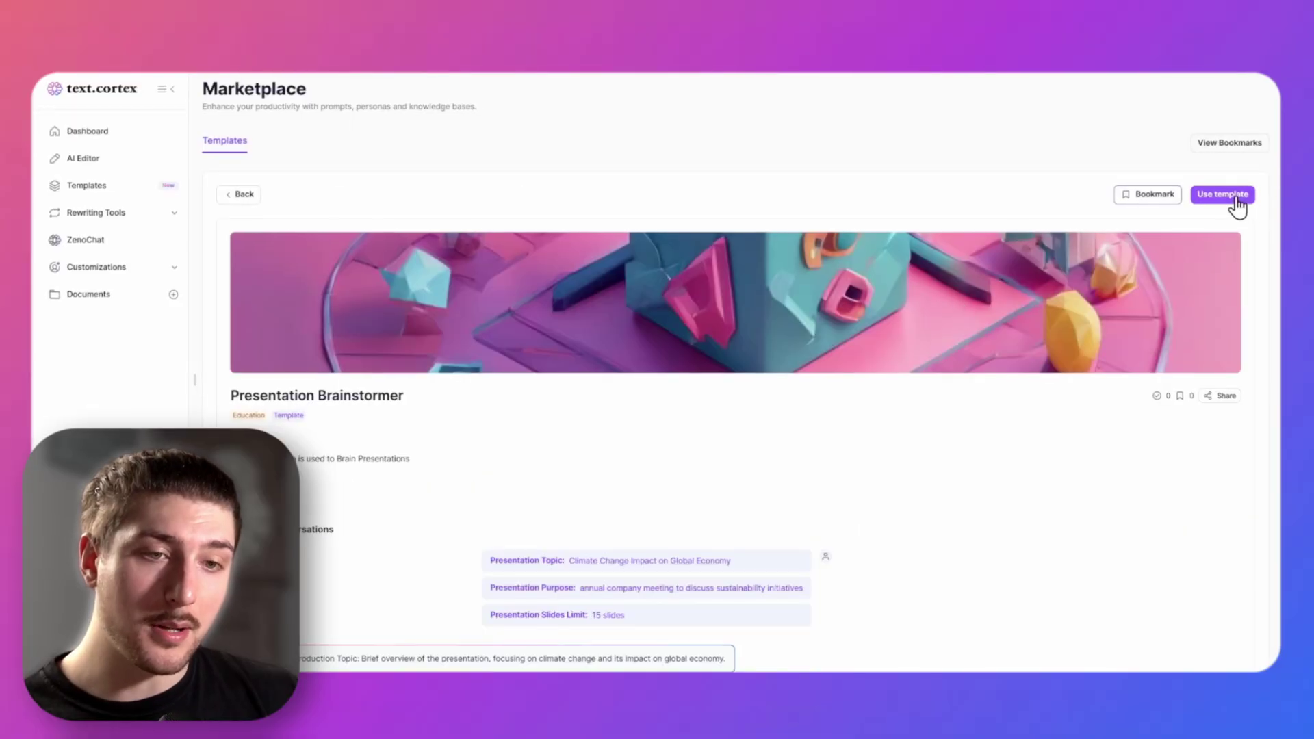
Use the Presentation Brainstormer template so ZenoChat generates an 8-slide chatbot sales deck outline
{"action": "left_click", "coordinate": [1222, 195]}
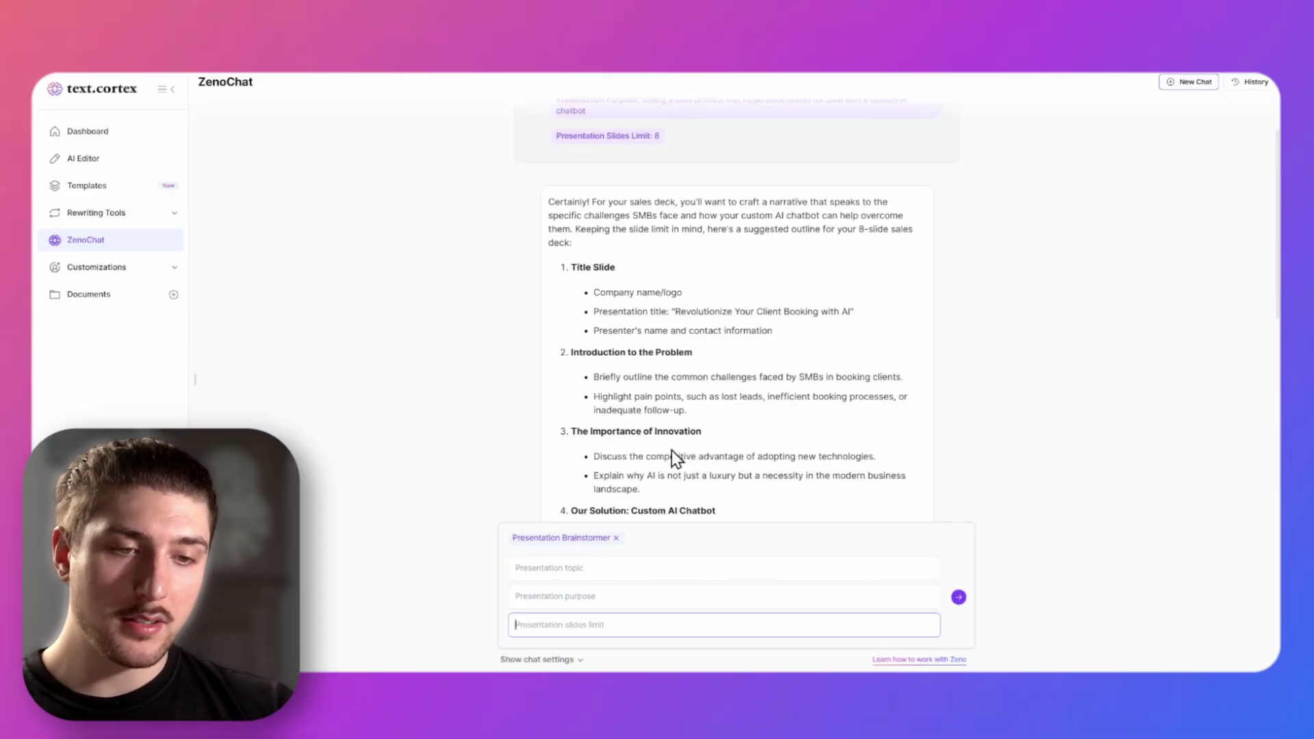
Read through the 8-slide outline and detach the Presentation Brainstormer template from the message box
{"action": "scroll", "coordinate": [671, 451], "scroll_direction": "down", "scroll_amount": 1}
{"action": "scroll", "coordinate": [672, 450], "scroll_direction": "down", "scroll_amount": 2}
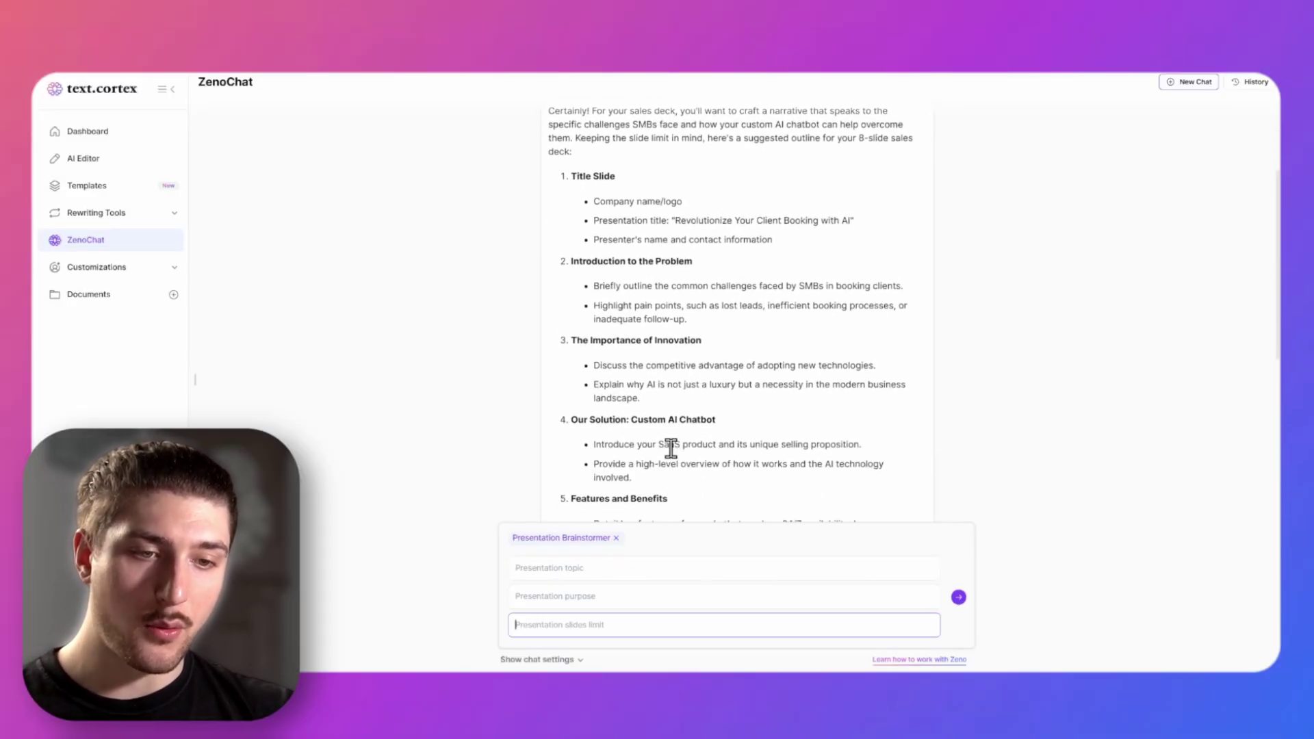
{"action": "scroll", "coordinate": [671, 448], "scroll_direction": "down", "scroll_amount": 2}
{"action": "scroll", "coordinate": [671, 449], "scroll_direction": "down", "scroll_amount": 2}
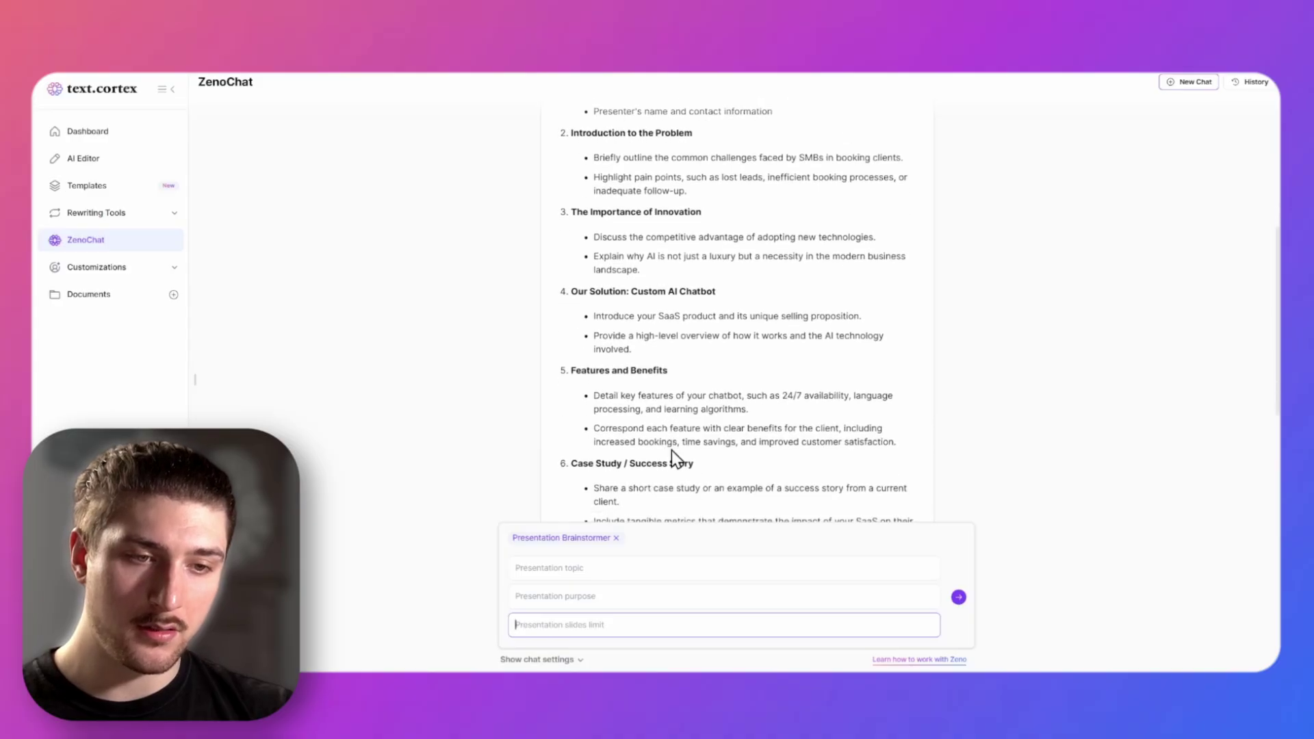
{"action": "scroll", "coordinate": [671, 448], "scroll_direction": "down", "scroll_amount": 3}
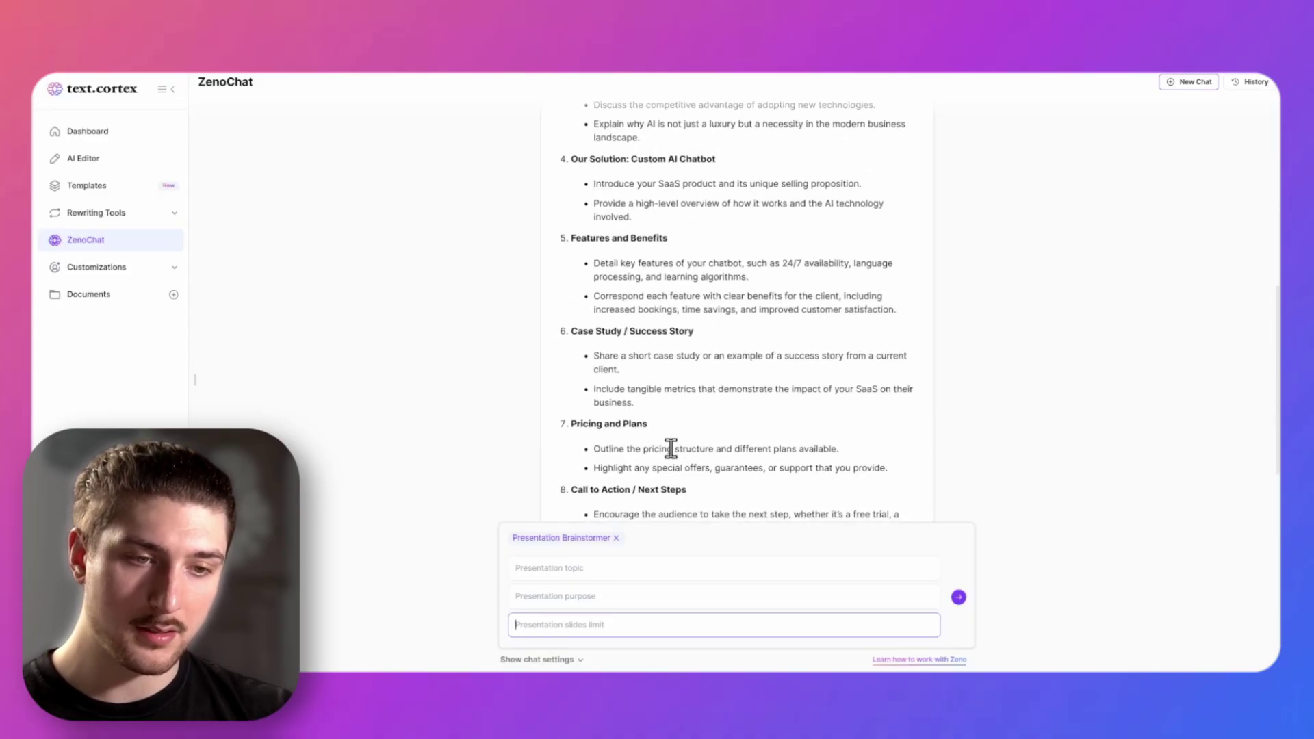
{"action": "scroll", "coordinate": [671, 449], "scroll_direction": "down", "scroll_amount": 3}
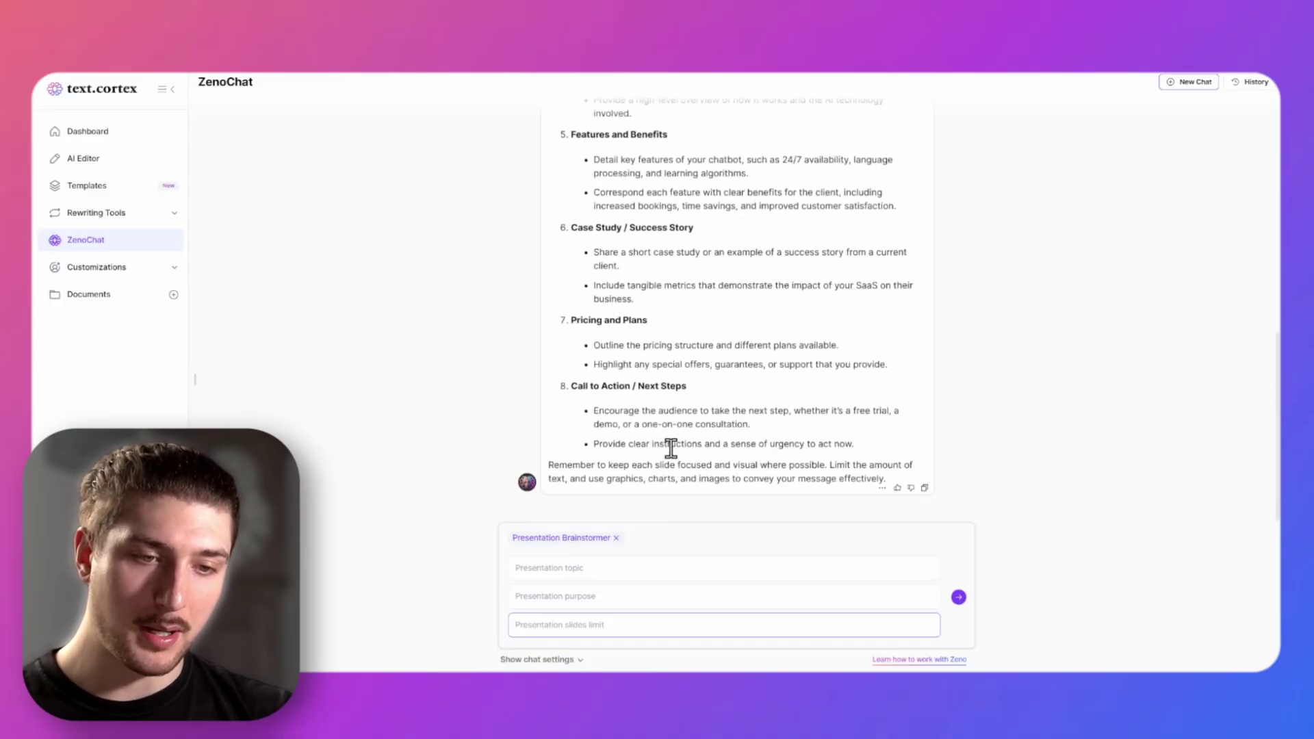
{"action": "scroll", "coordinate": [701, 388], "scroll_direction": "up", "scroll_amount": 2}
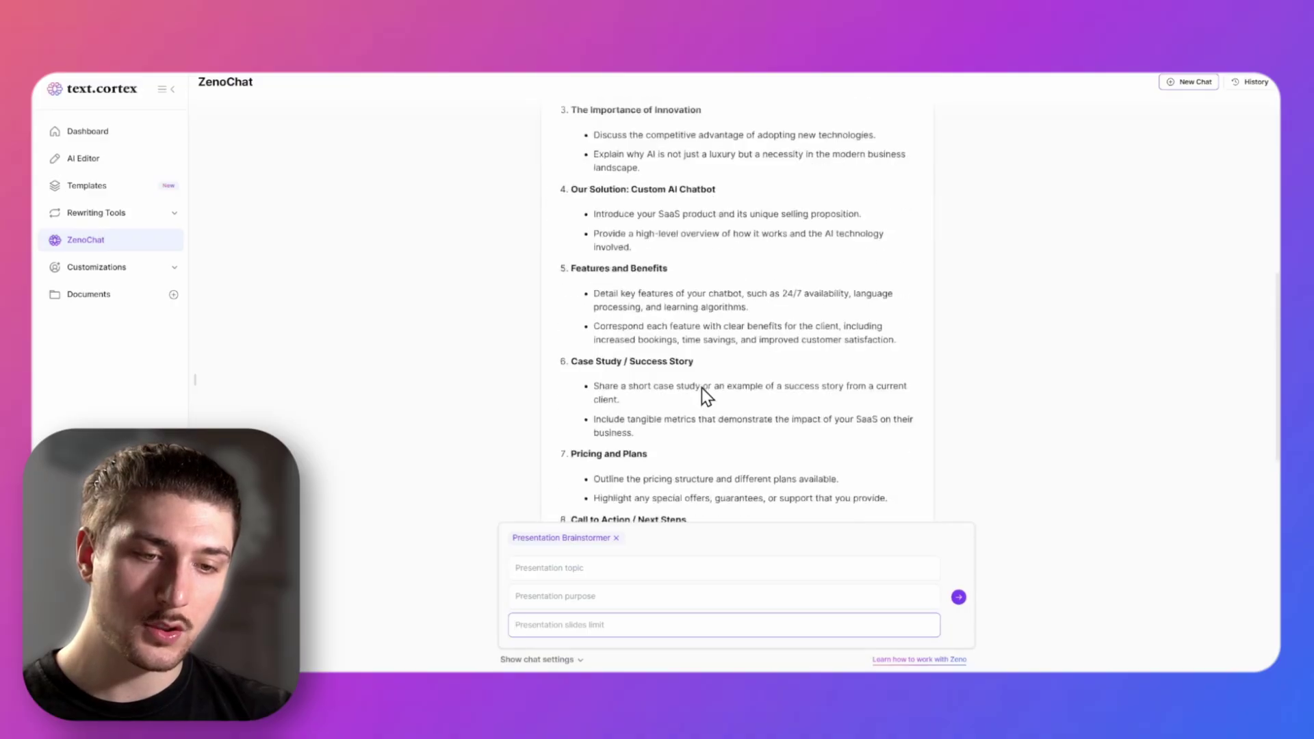
{"action": "scroll", "coordinate": [700, 388], "scroll_direction": "down", "scroll_amount": 2}
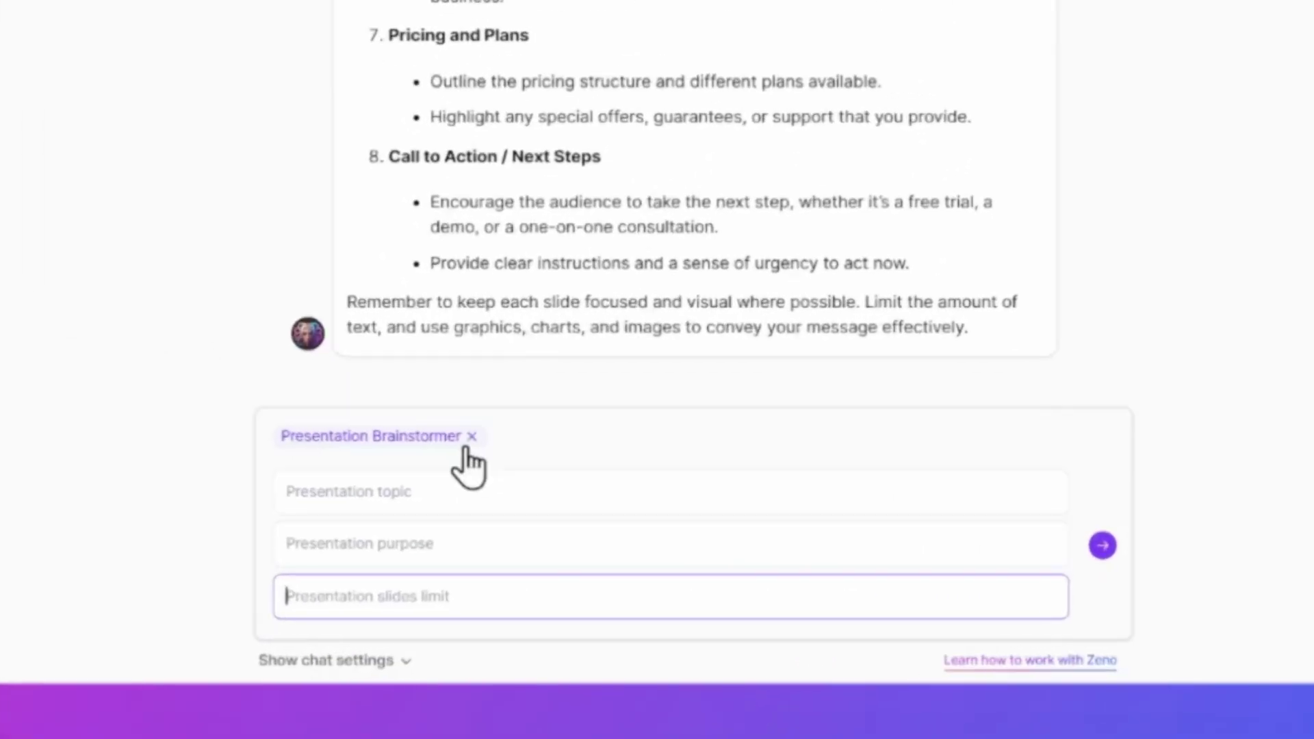
{"action": "left_click", "coordinate": [472, 436]}
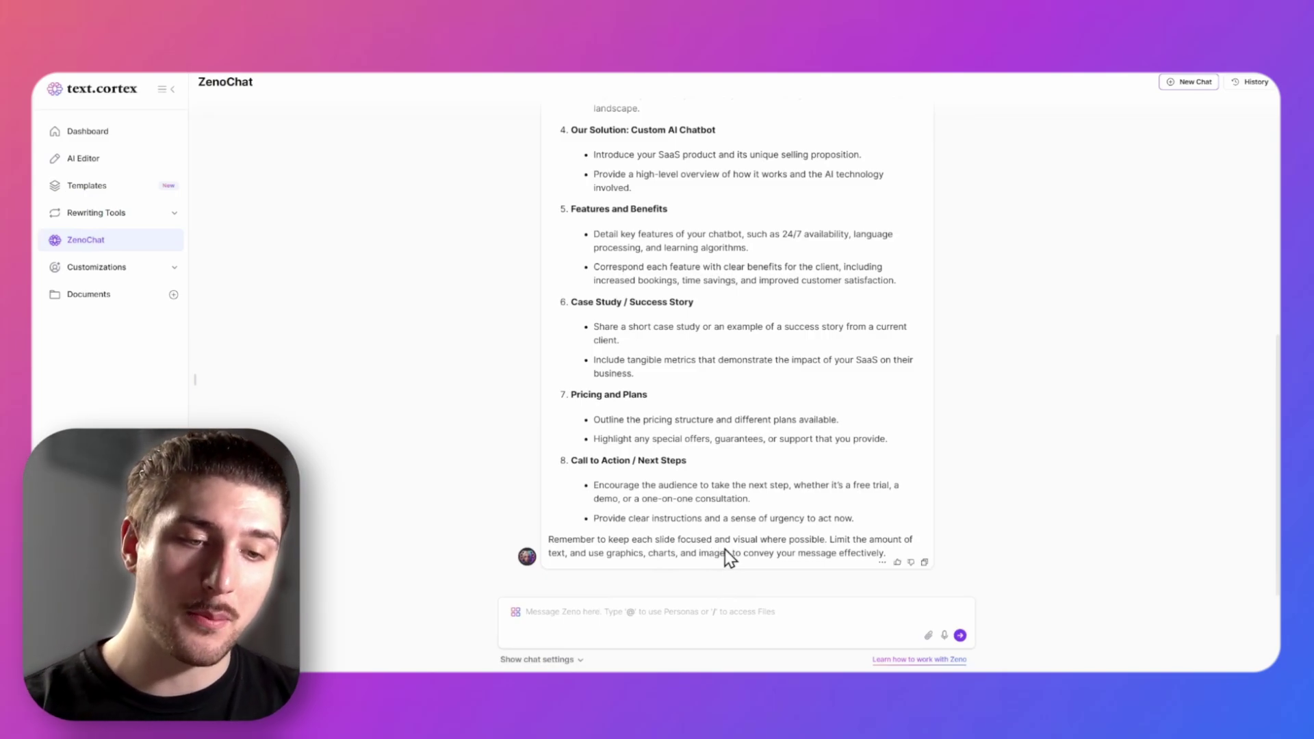
Ask Zeno to replace slide 3 with one on the presenter's experience and 99% success rate
{"action": "scroll", "coordinate": [731, 355], "scroll_direction": "up", "scroll_amount": 3}
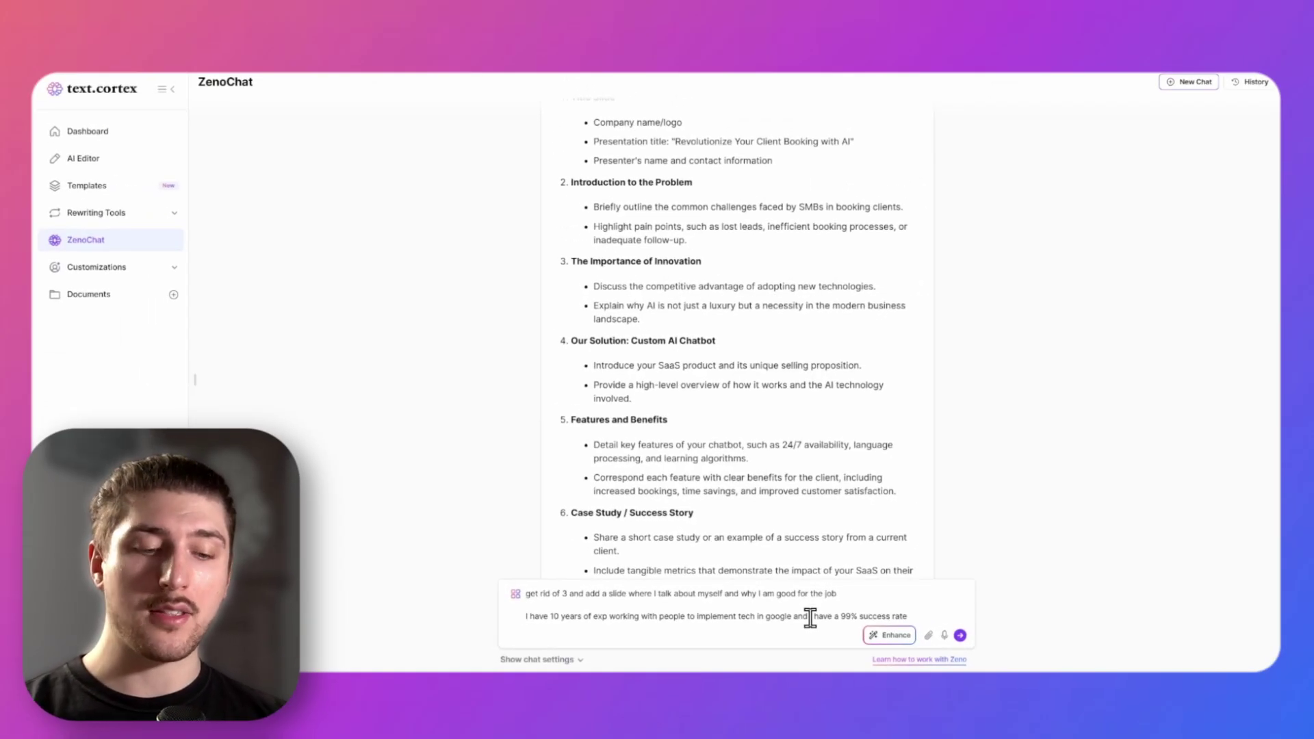
{"action": "key", "text": "Return"}
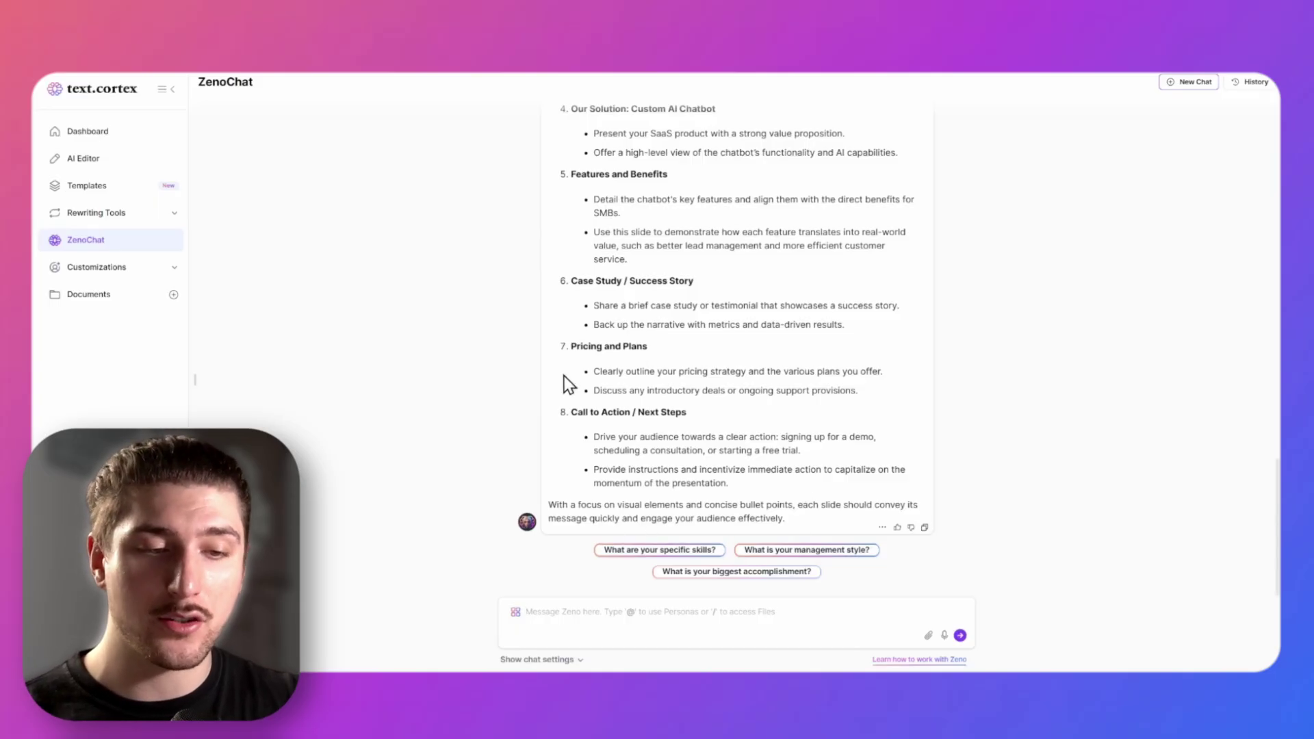
{"action": "scroll", "coordinate": [660, 281], "scroll_direction": "up", "scroll_amount": 4}
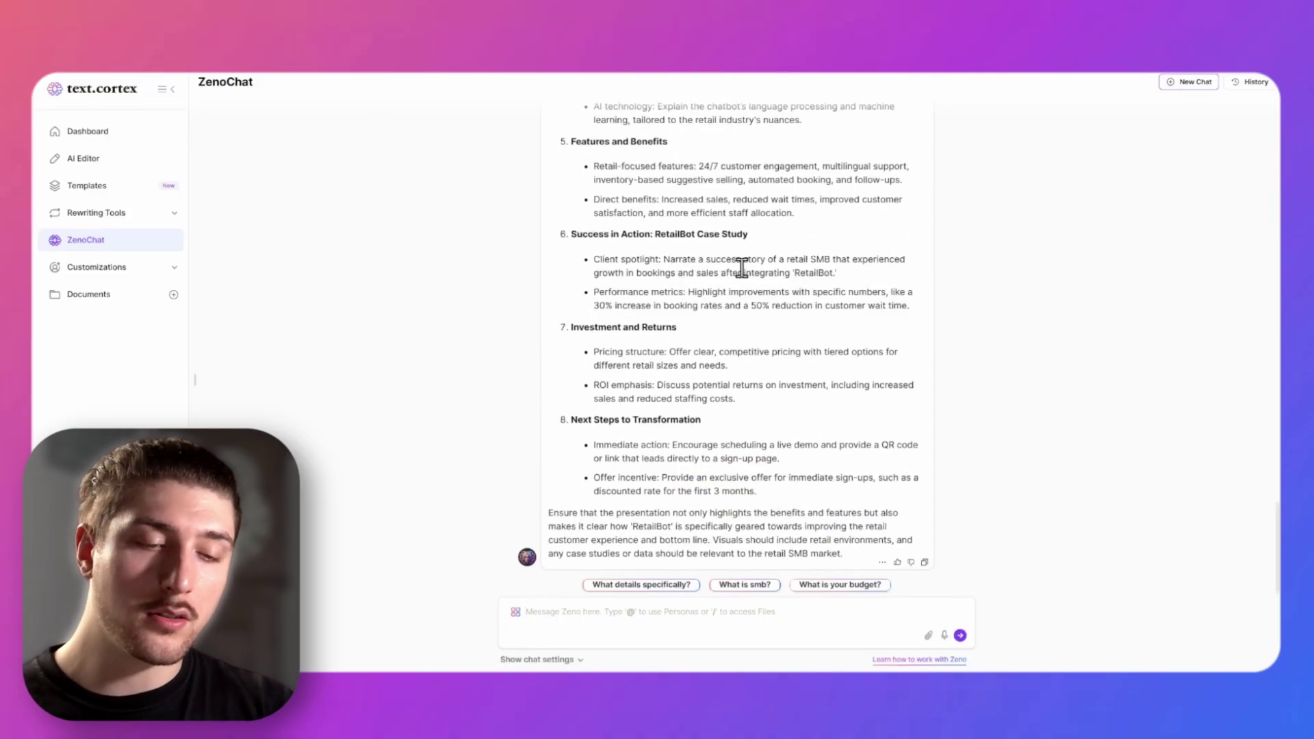
Have Zeno fill in every slide's details for retail SMBs, then search Google for 'gamm'
{"action": "scroll", "coordinate": [742, 267], "scroll_direction": "up", "scroll_amount": 5}
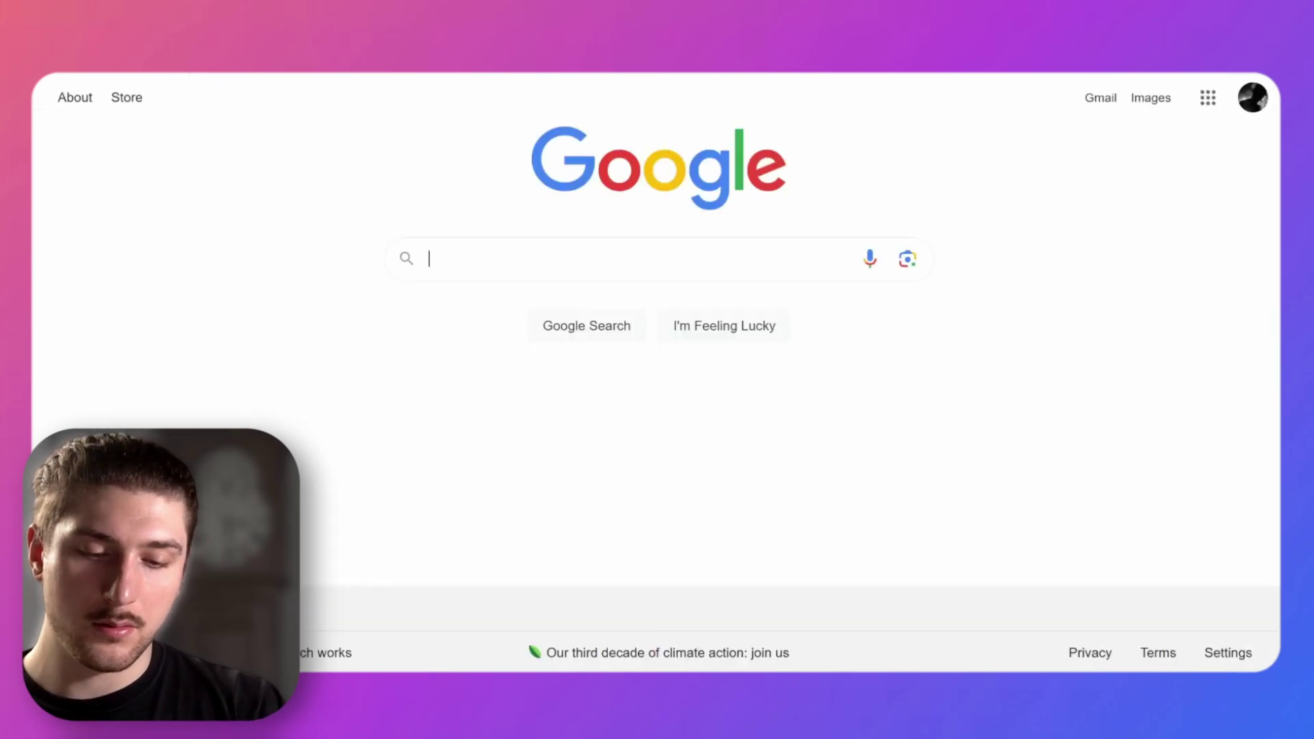
{"action": "type", "text": "gamm"}
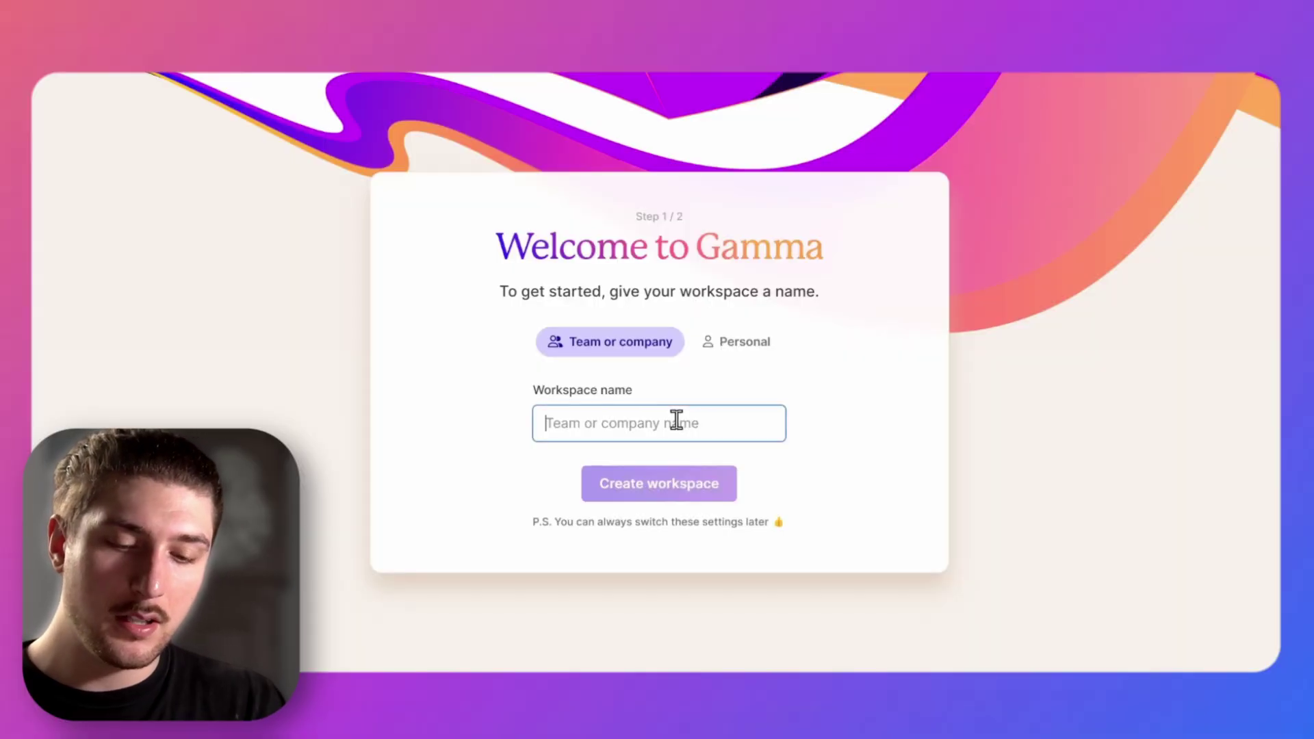
Paste 'NextGen Chatbots' as the Gamma workspace name
{"action": "right_click", "coordinate": [676, 419]}
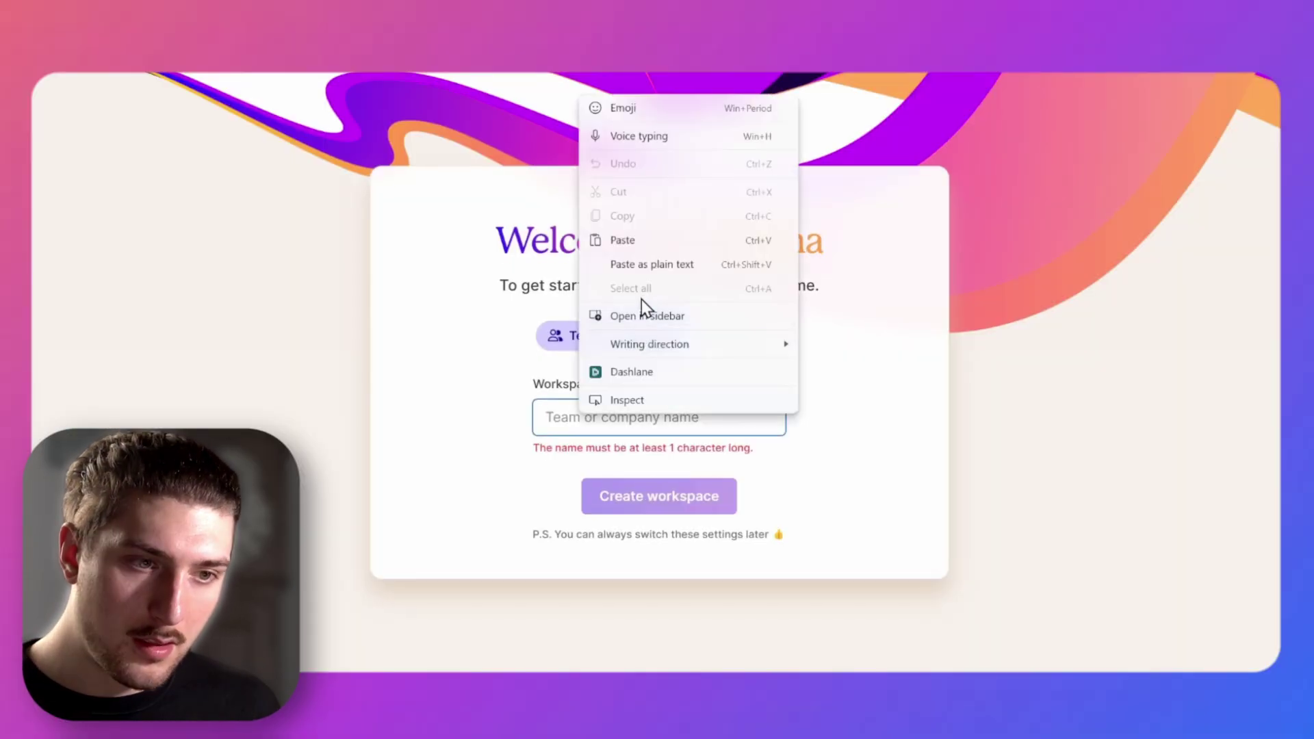
{"action": "left_click", "coordinate": [644, 241]}
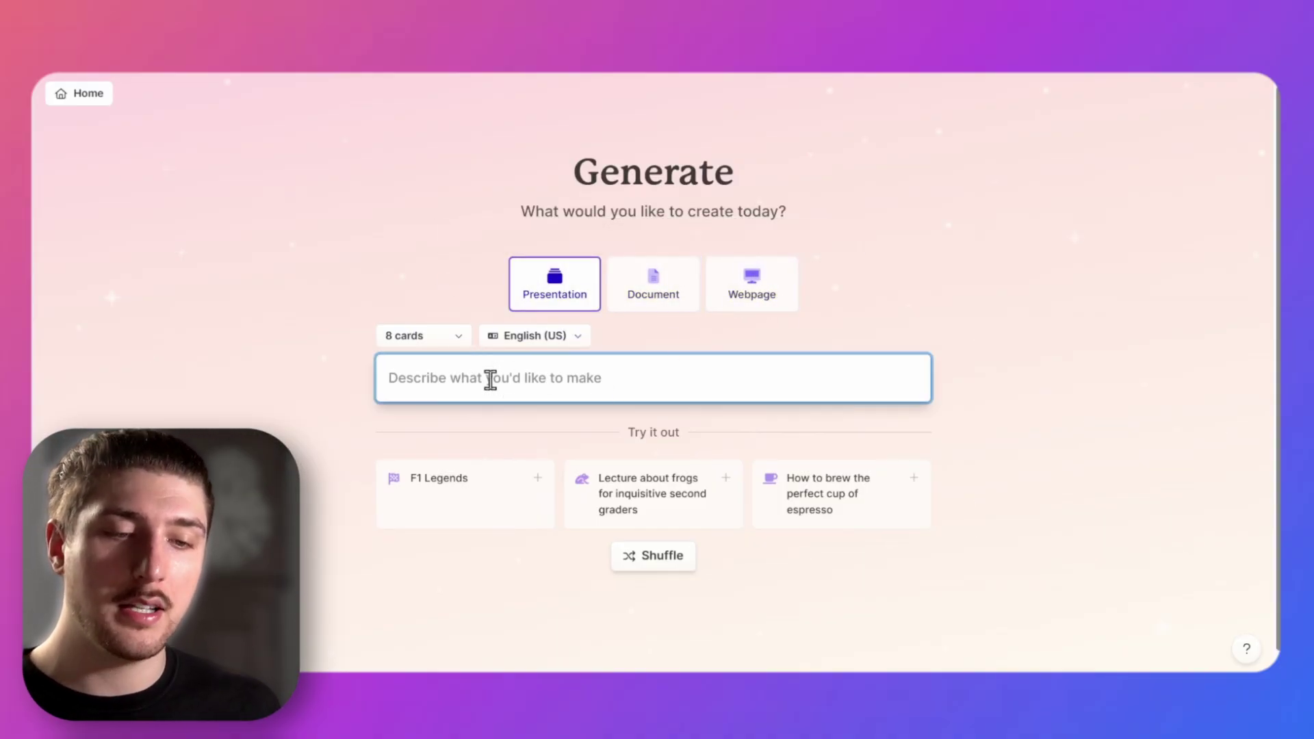
Keep the Gamma deck at 8 cards in the card-count list
{"action": "left_click", "coordinate": [460, 337]}
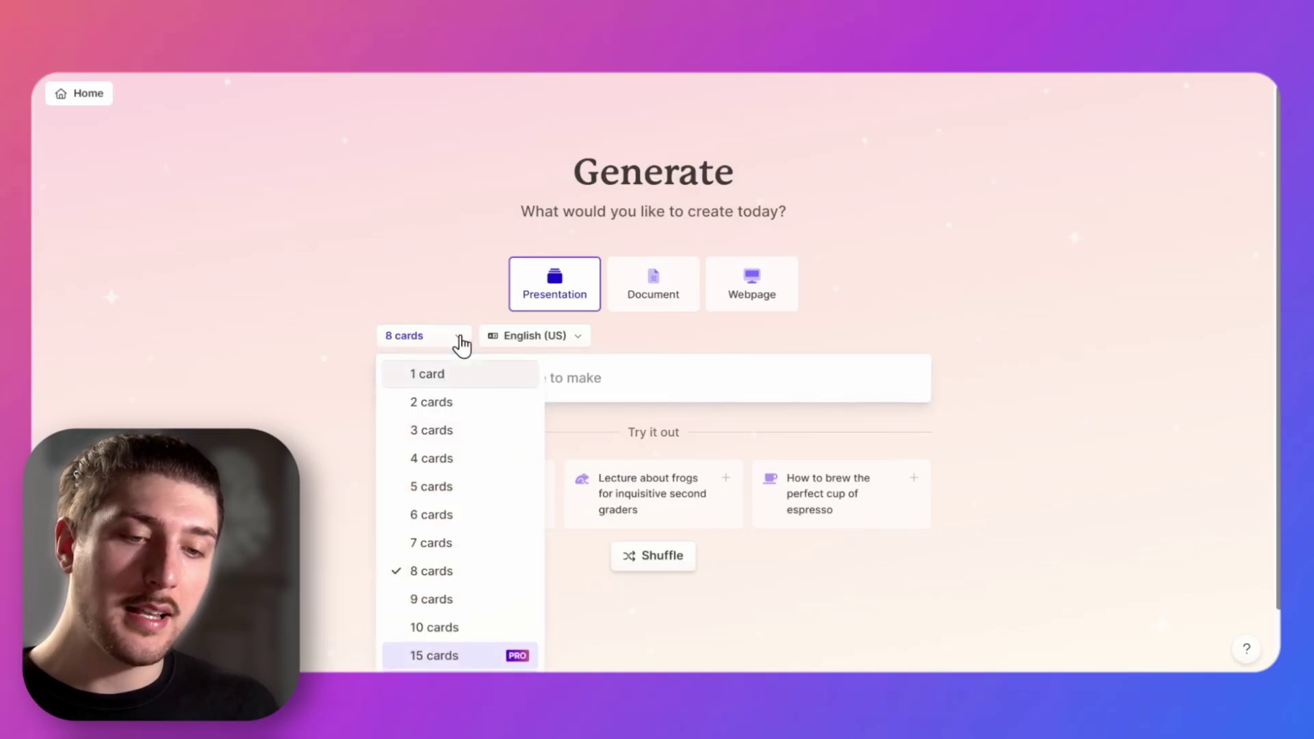
{"action": "scroll", "coordinate": [472, 411], "scroll_direction": "down", "scroll_amount": 1}
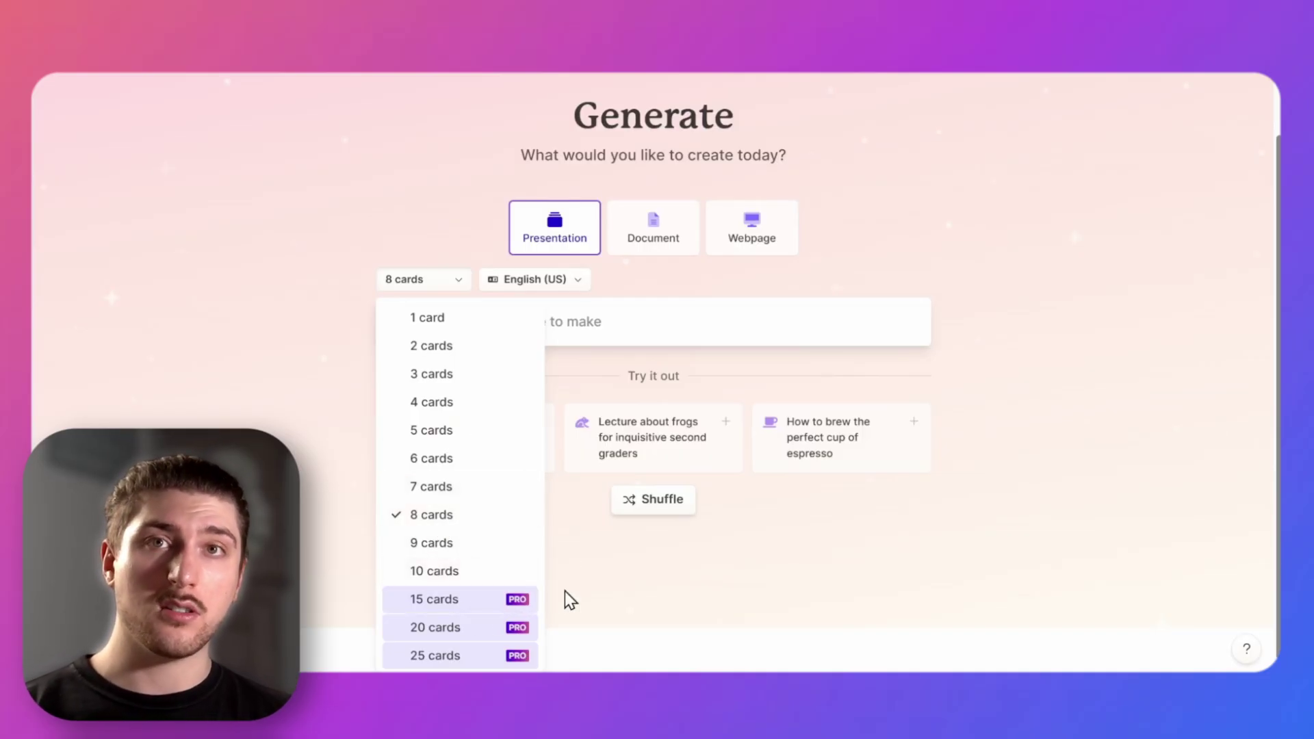
{"action": "left_click", "coordinate": [598, 302]}
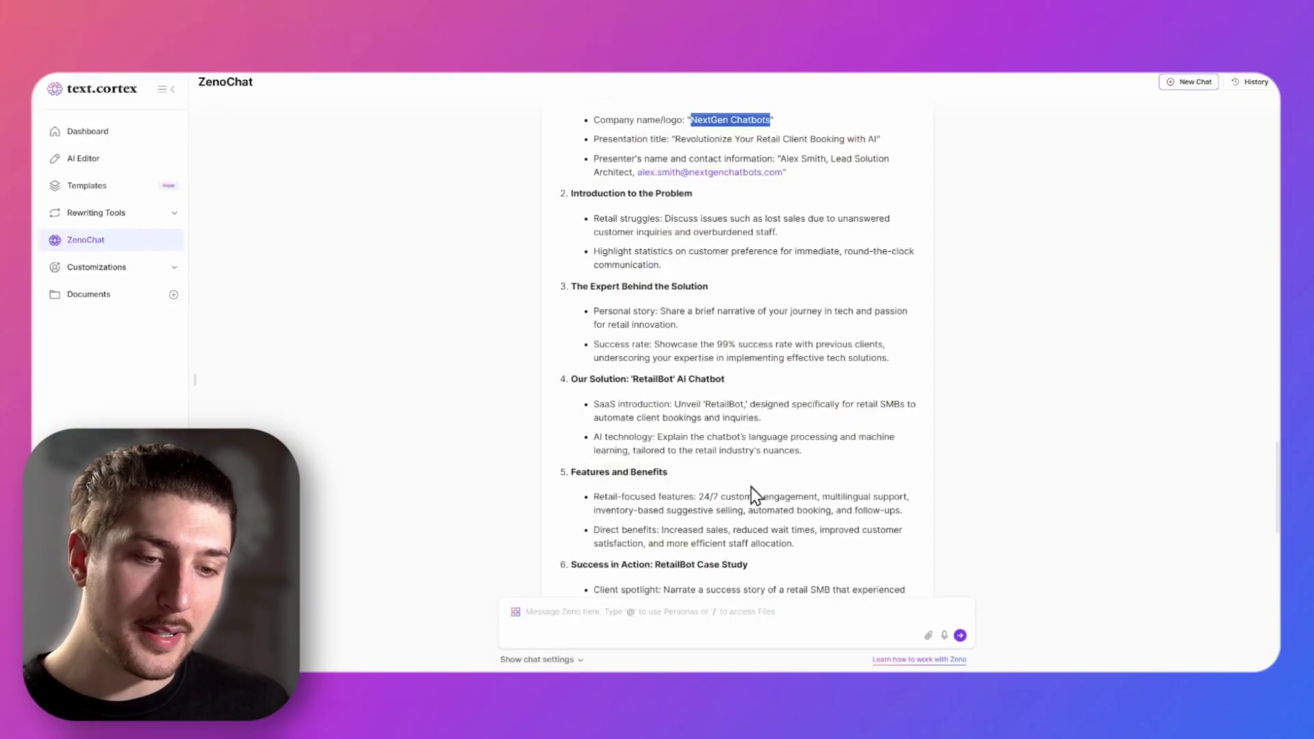
Paste the ZenoChat retail chatbot outline as the prompt and generate the card outline
{"action": "scroll", "coordinate": [750, 487], "scroll_direction": "down", "scroll_amount": 5}
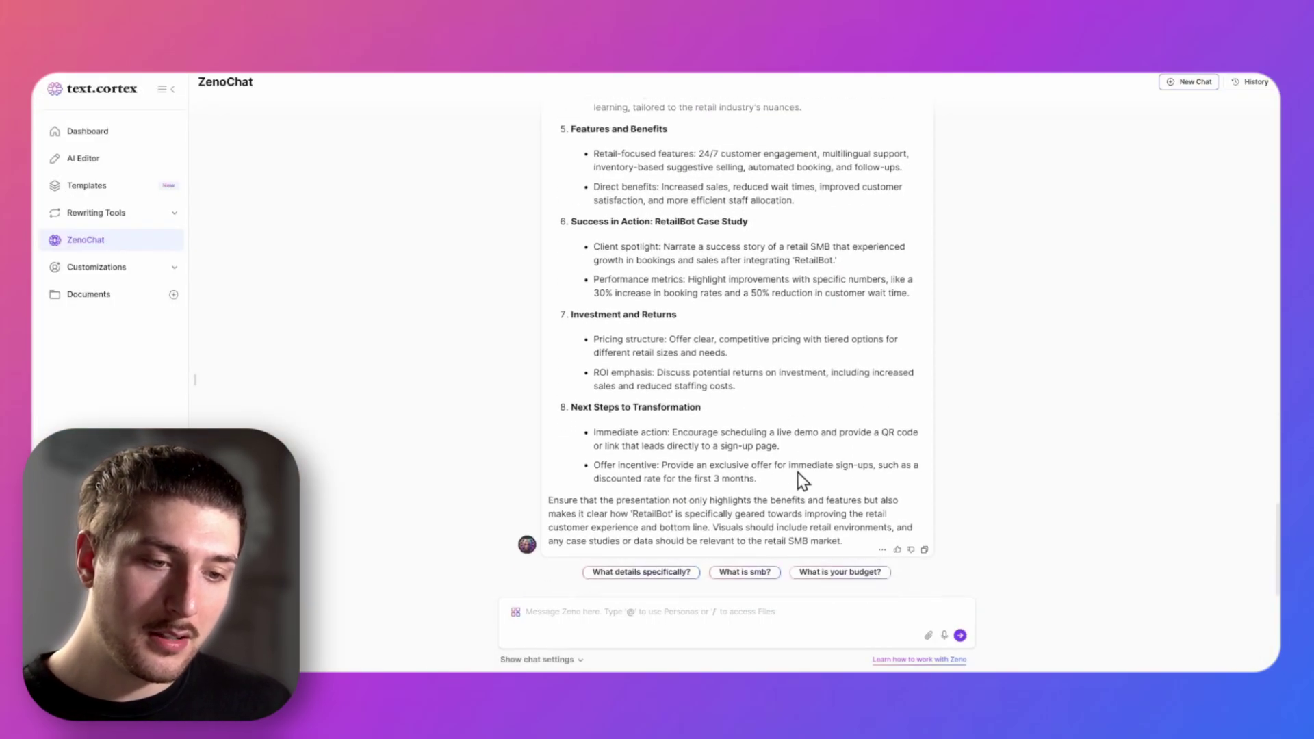
{"action": "left_click_drag", "start_coordinate": [845, 492], "coordinate": [616, 426]}
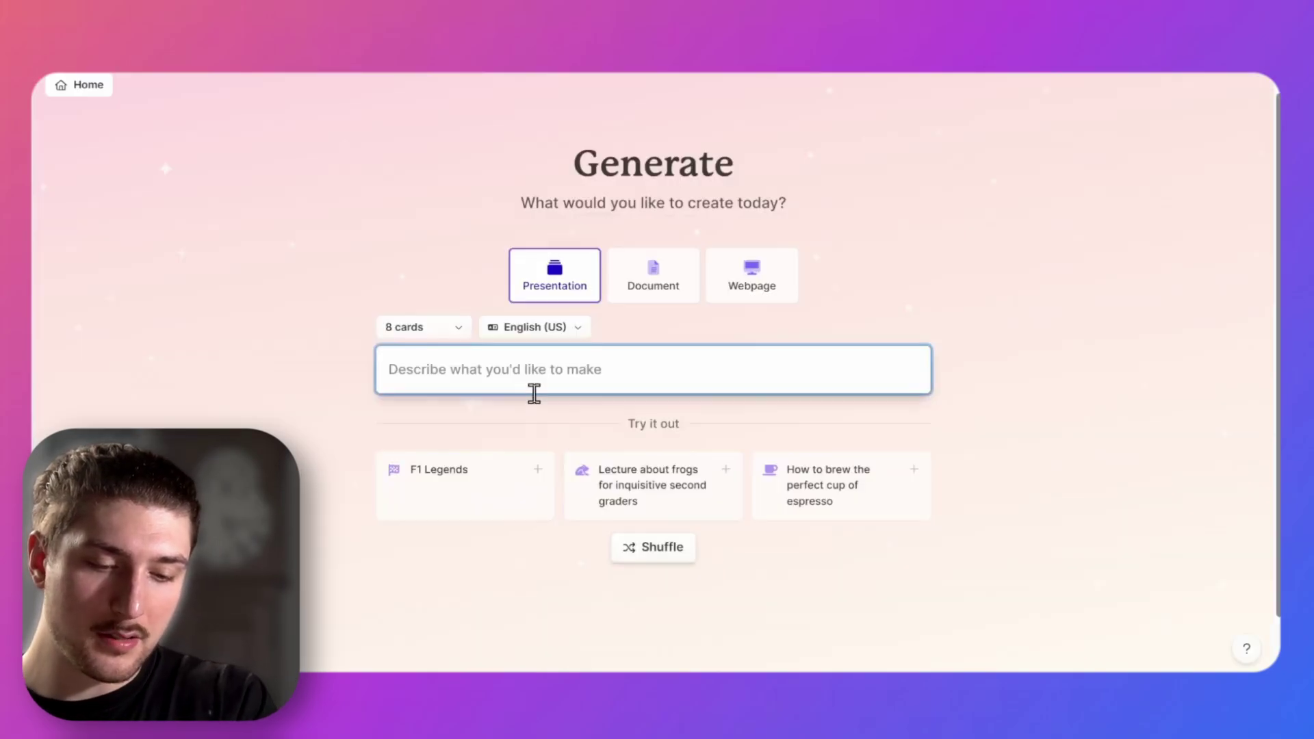
{"action": "key", "text": "ctrl+v"}
{"action": "left_click", "coordinate": [603, 425]}
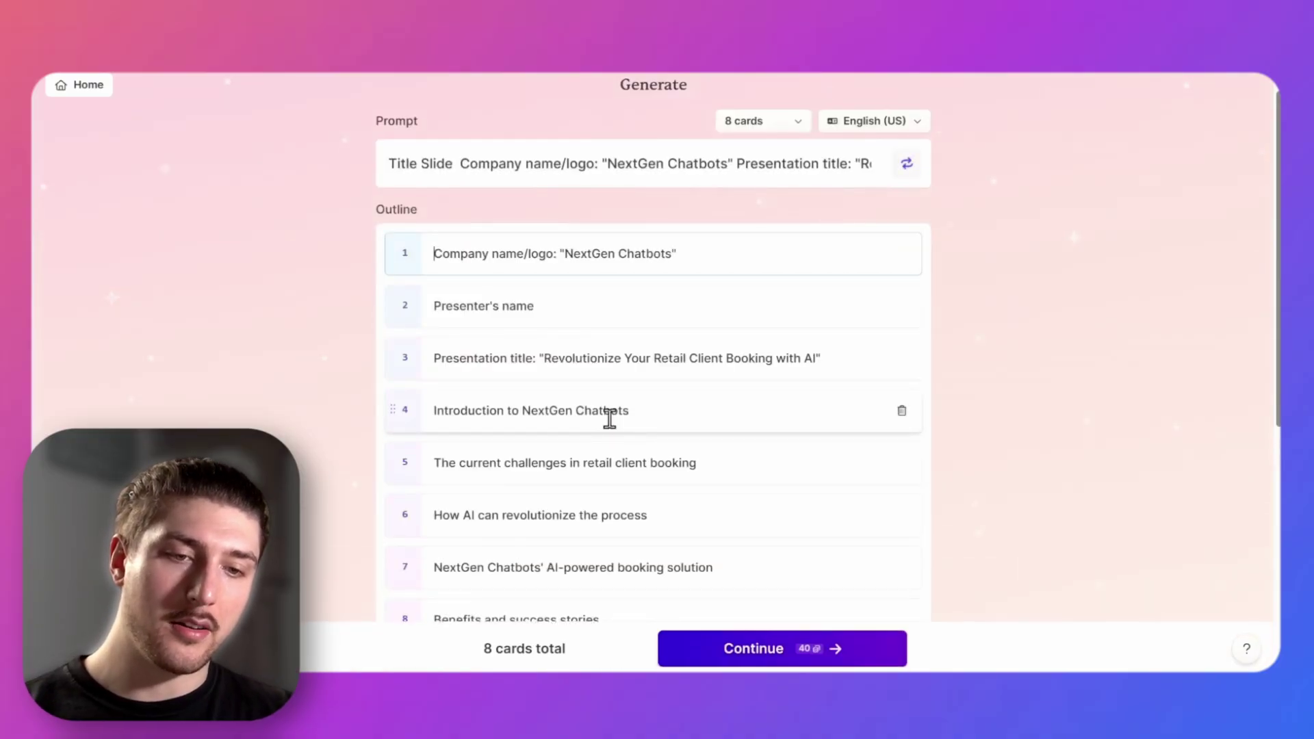
Set Image source to 'Generate images with AI' with a 'futuristic' image style
{"action": "scroll", "coordinate": [551, 512], "scroll_direction": "down", "scroll_amount": 5}
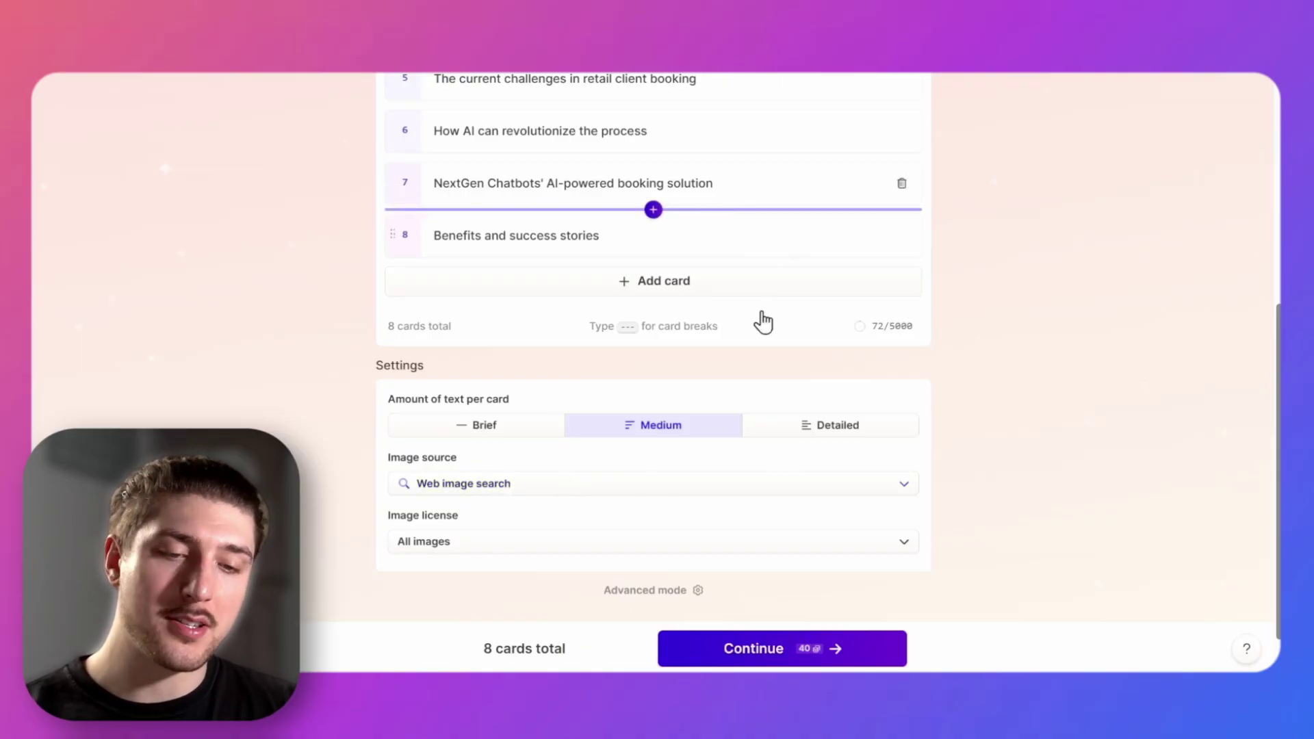
{"action": "left_click", "coordinate": [853, 489]}
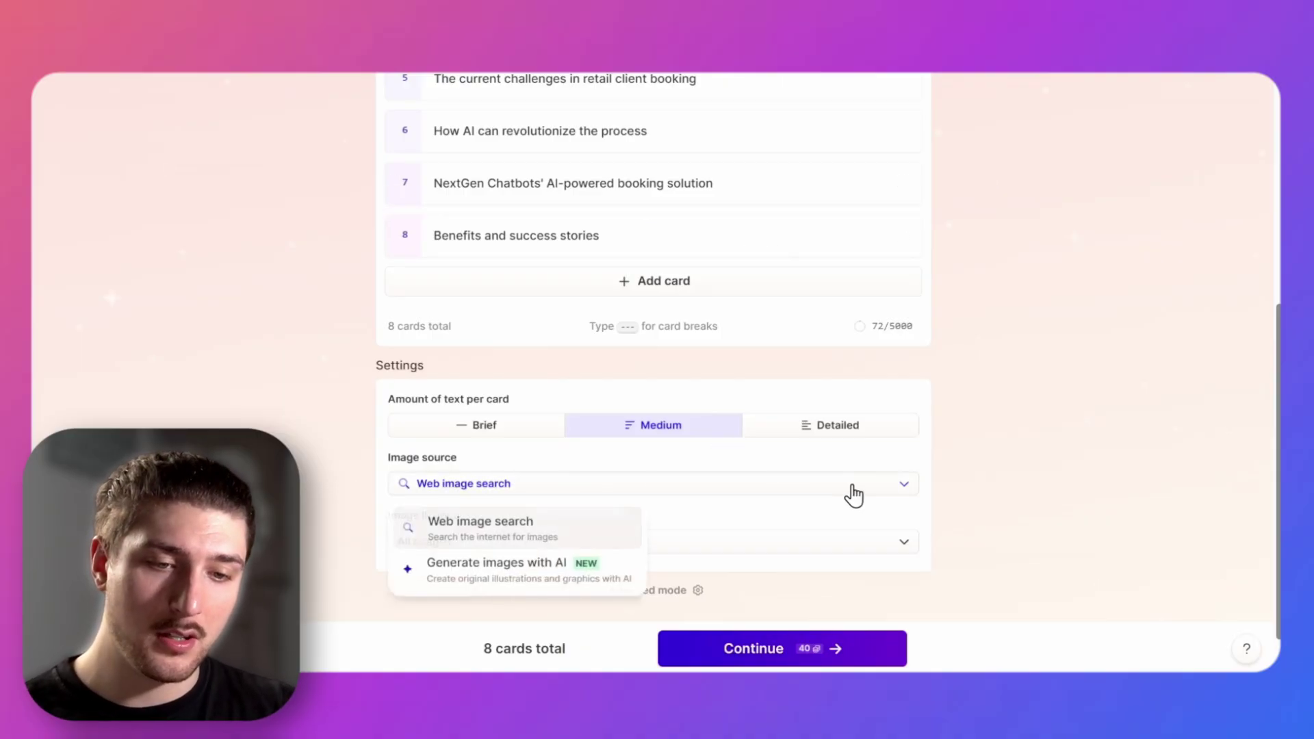
{"action": "left_click", "coordinate": [565, 578]}
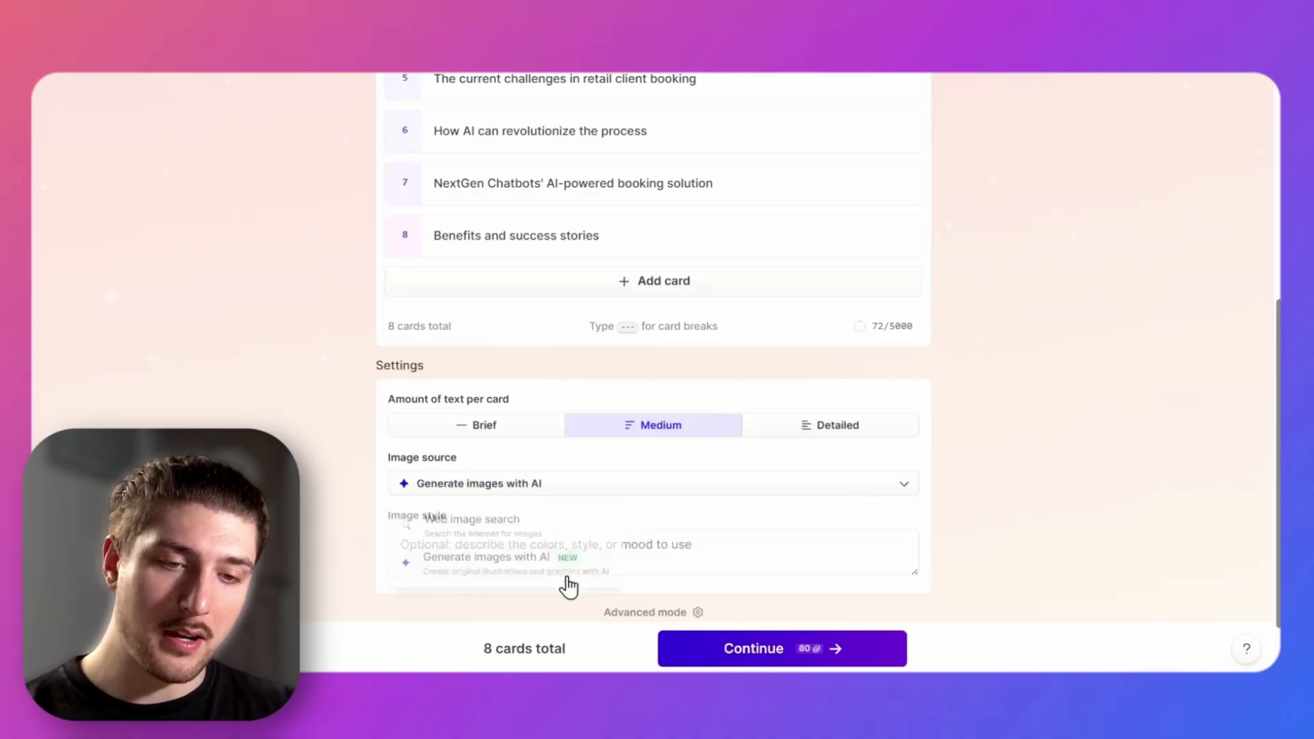
{"action": "left_click", "coordinate": [747, 548]}
{"action": "type", "text": "futuristic"}
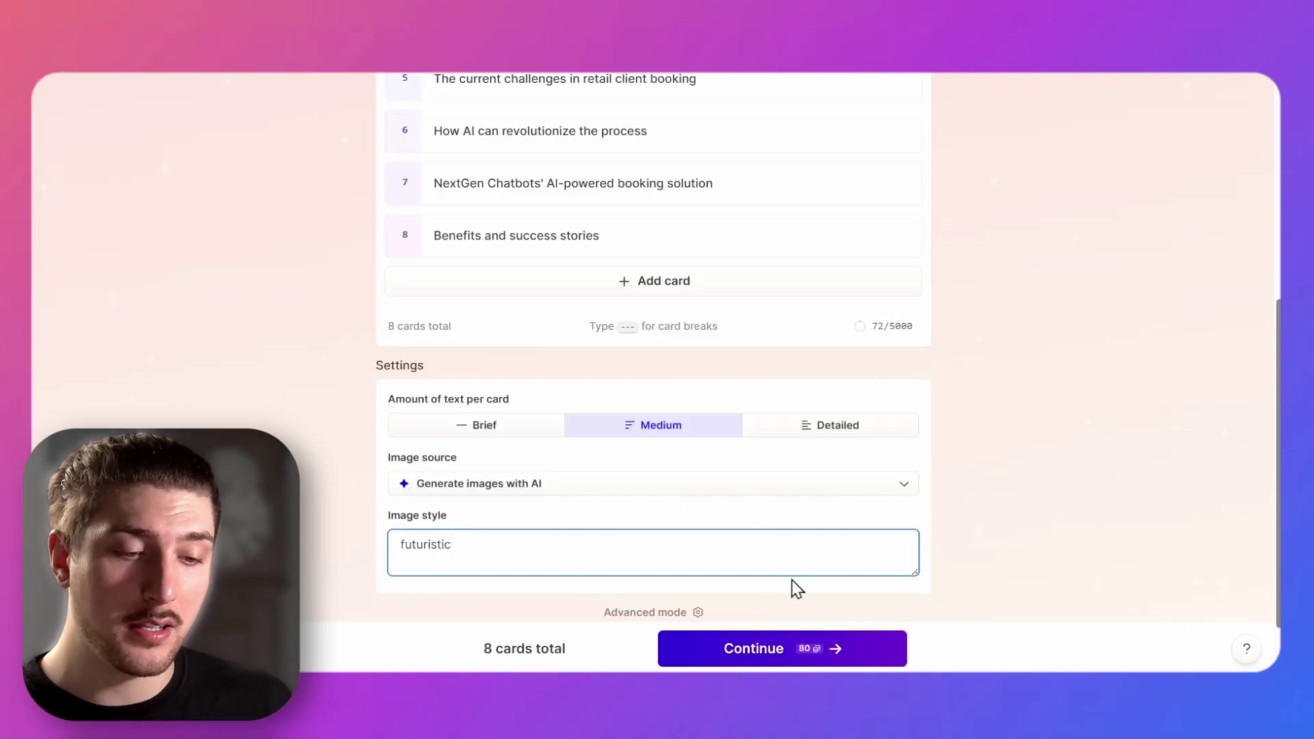
{"action": "left_click", "coordinate": [787, 647]}
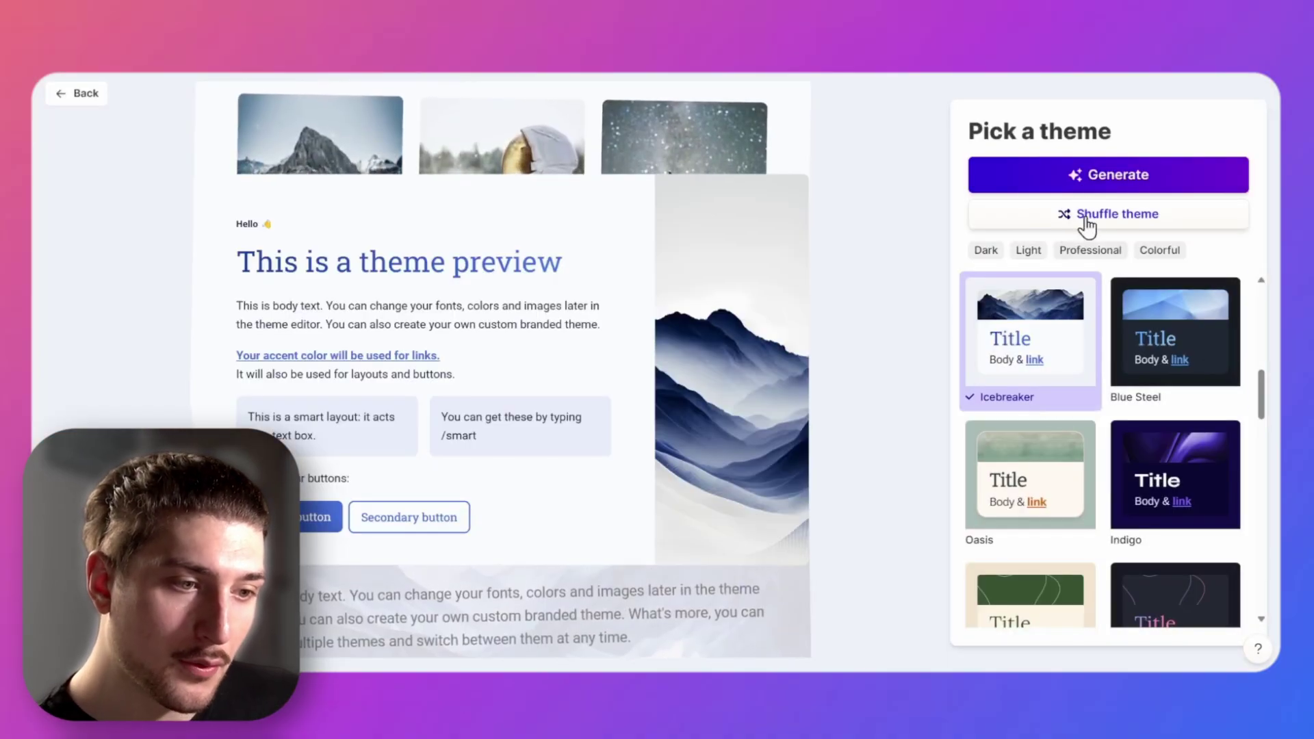
Choose the Prism theme and generate the deck
{"action": "scroll", "coordinate": [1163, 383], "scroll_direction": "down", "scroll_amount": 4}
{"action": "scroll", "coordinate": [1173, 400], "scroll_direction": "down", "scroll_amount": 4}
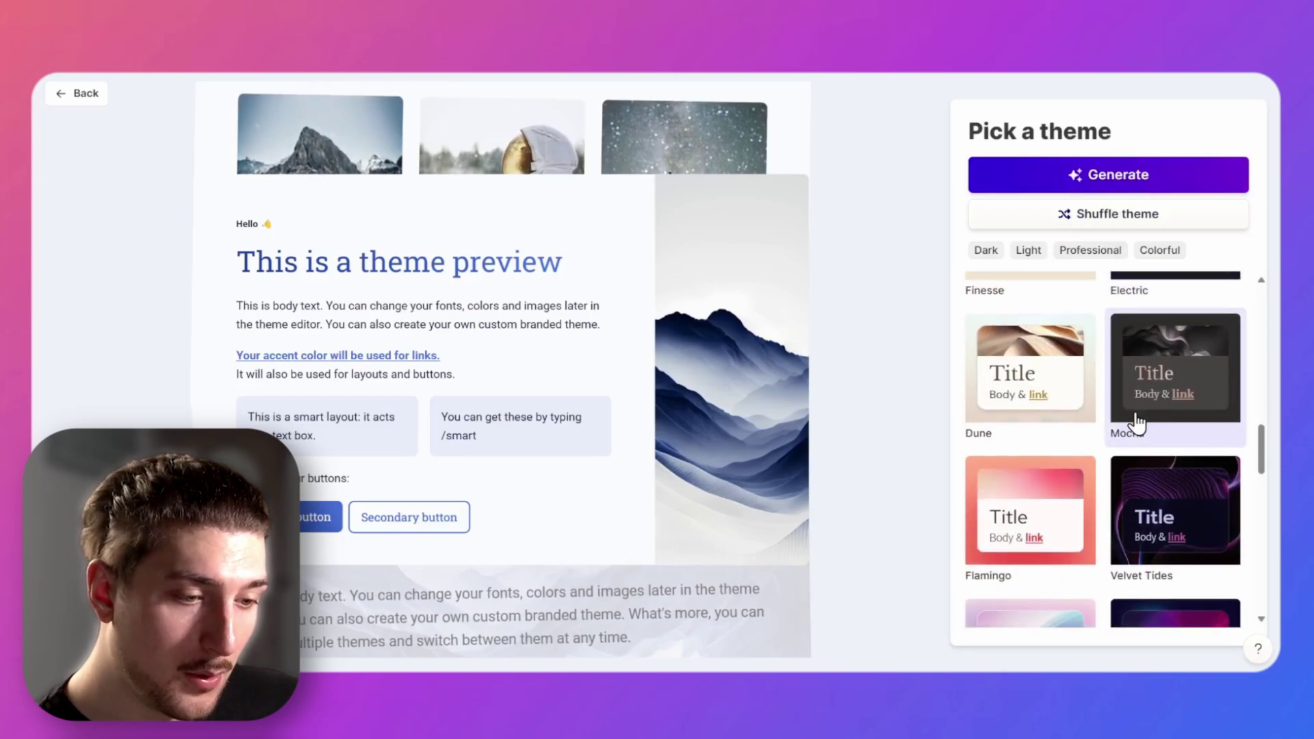
{"action": "left_click", "coordinate": [1074, 492]}
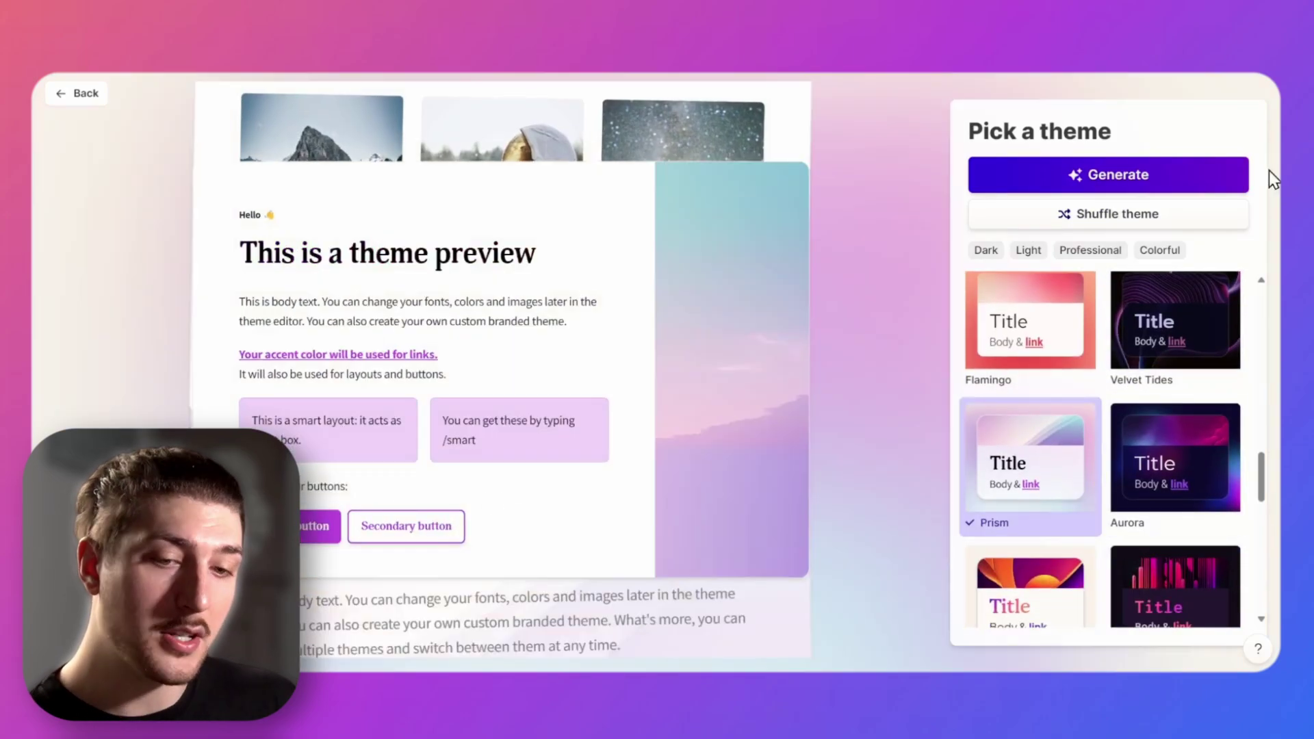
{"action": "left_click", "coordinate": [1225, 176]}
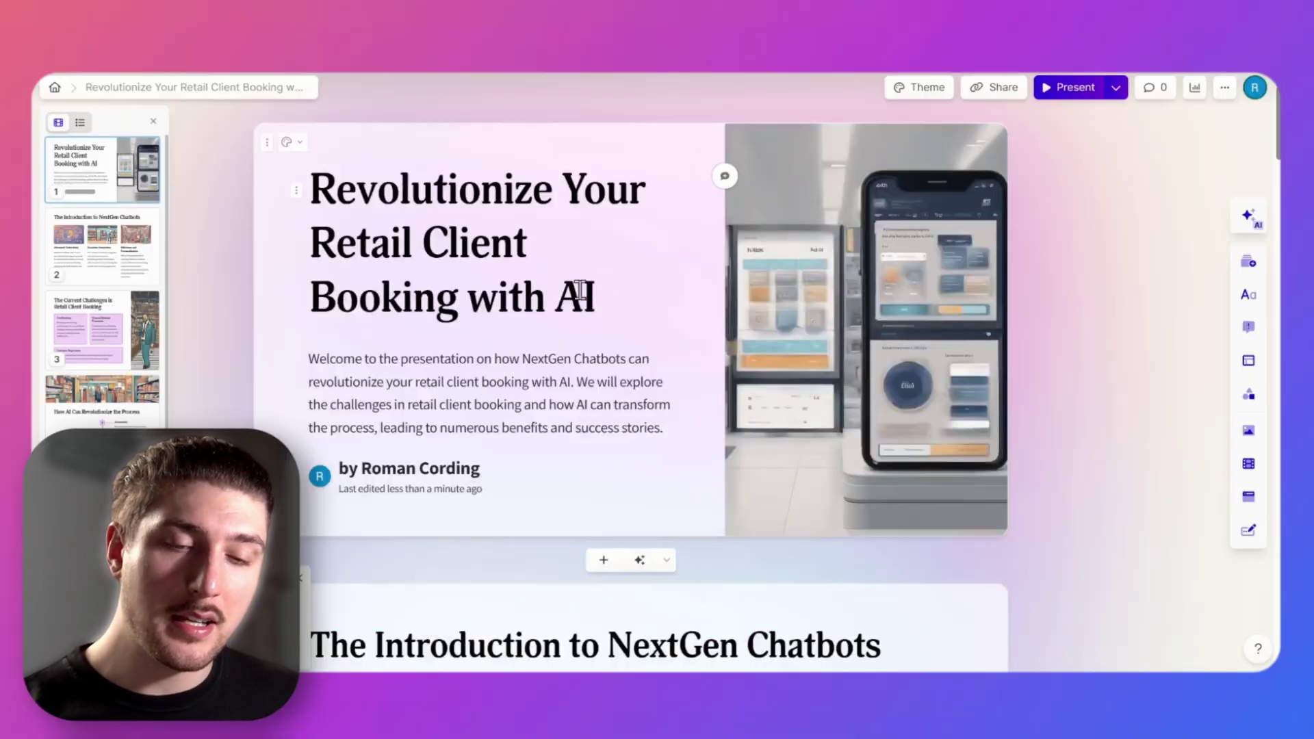
{"action": "scroll", "coordinate": [561, 299], "scroll_direction": "down", "scroll_amount": 10}
{"action": "scroll", "coordinate": [562, 299], "scroll_direction": "down", "scroll_amount": 3}
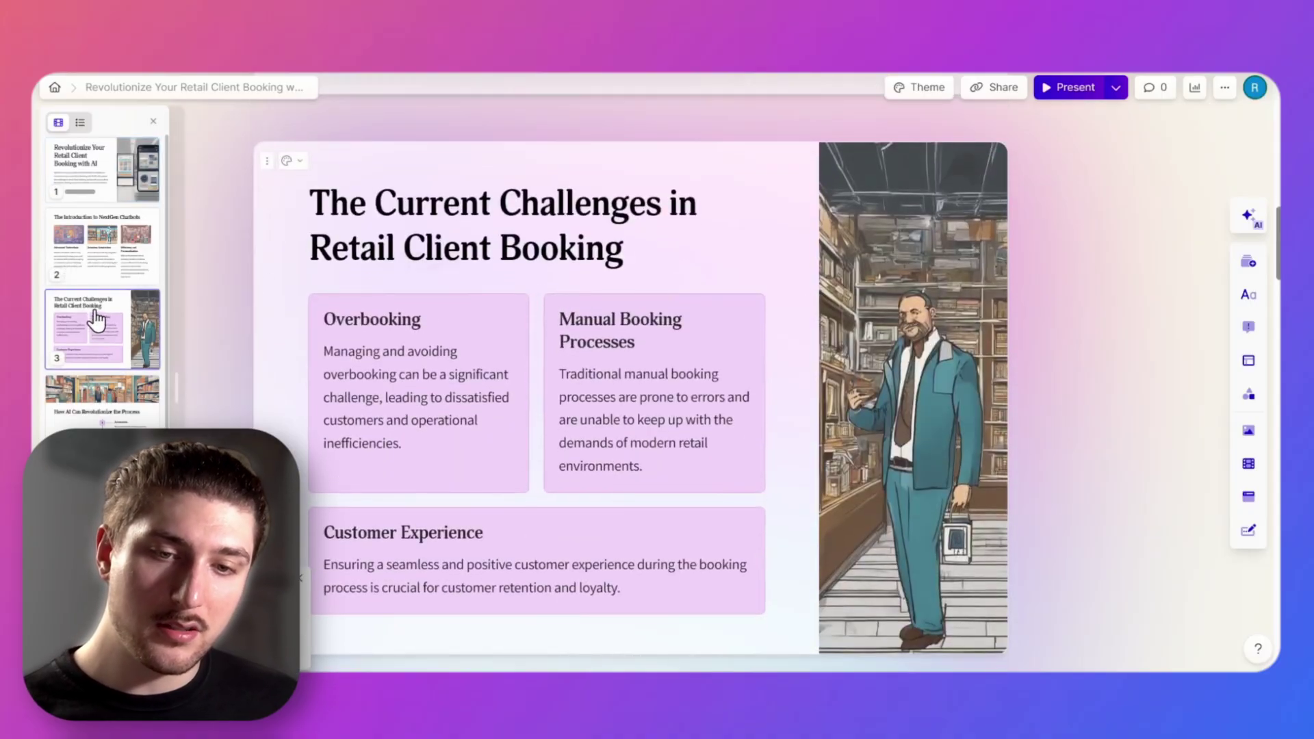
{"action": "scroll", "coordinate": [867, 419], "scroll_direction": "down", "scroll_amount": 15}
{"action": "scroll", "coordinate": [869, 427], "scroll_direction": "down", "scroll_amount": 15}
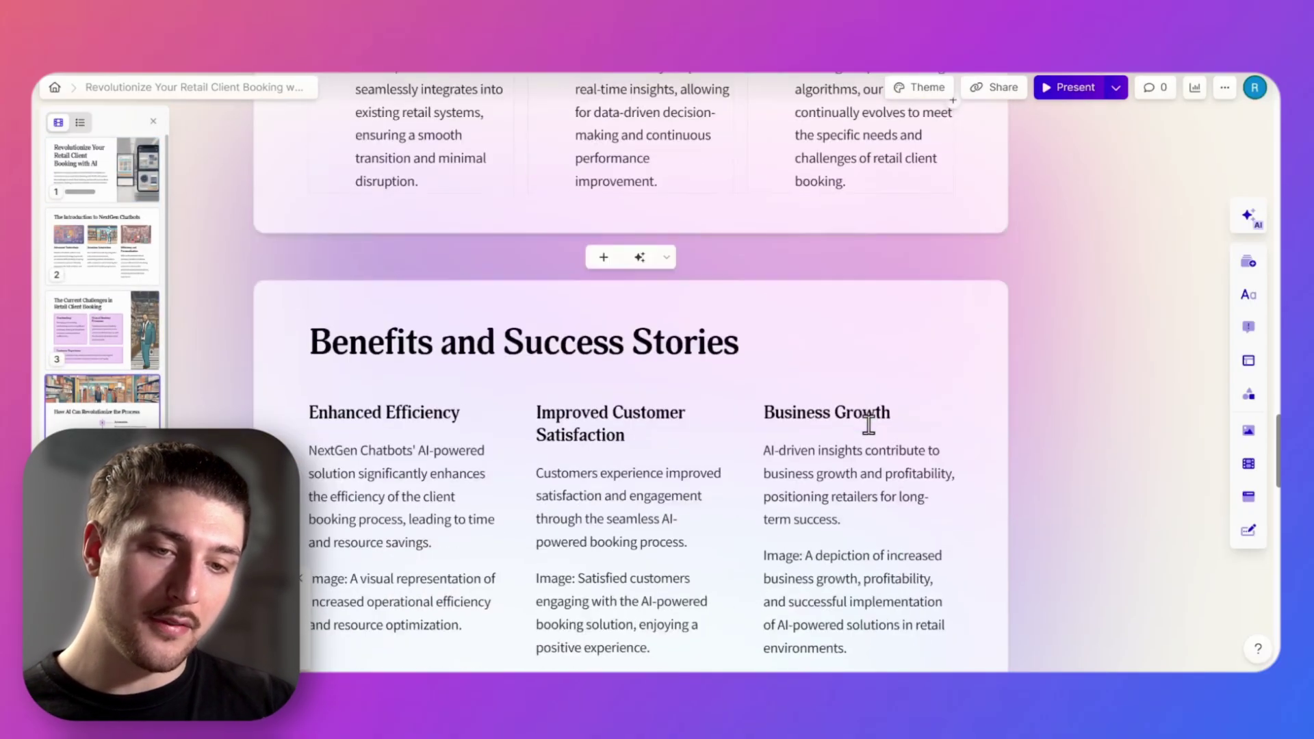
{"action": "scroll", "coordinate": [867, 424], "scroll_direction": "down", "scroll_amount": 15}
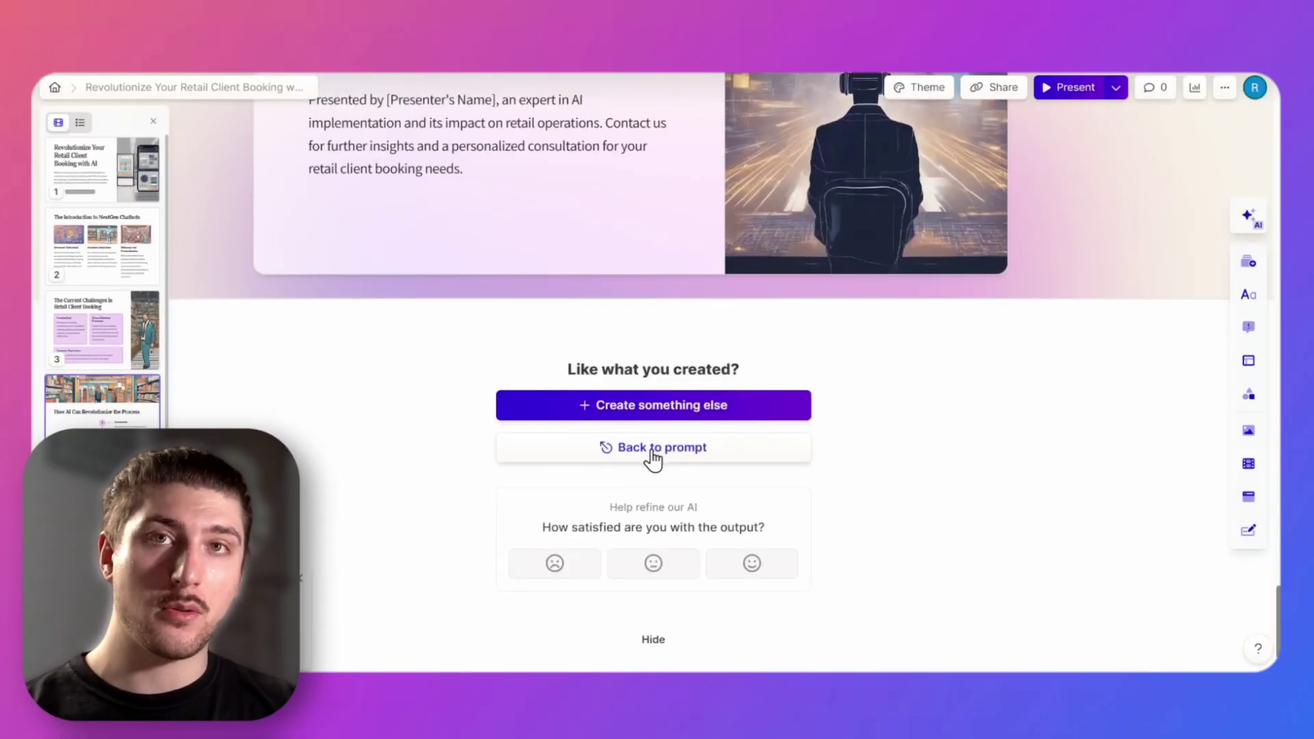
{"action": "scroll", "coordinate": [862, 388], "scroll_direction": "up", "scroll_amount": 10}
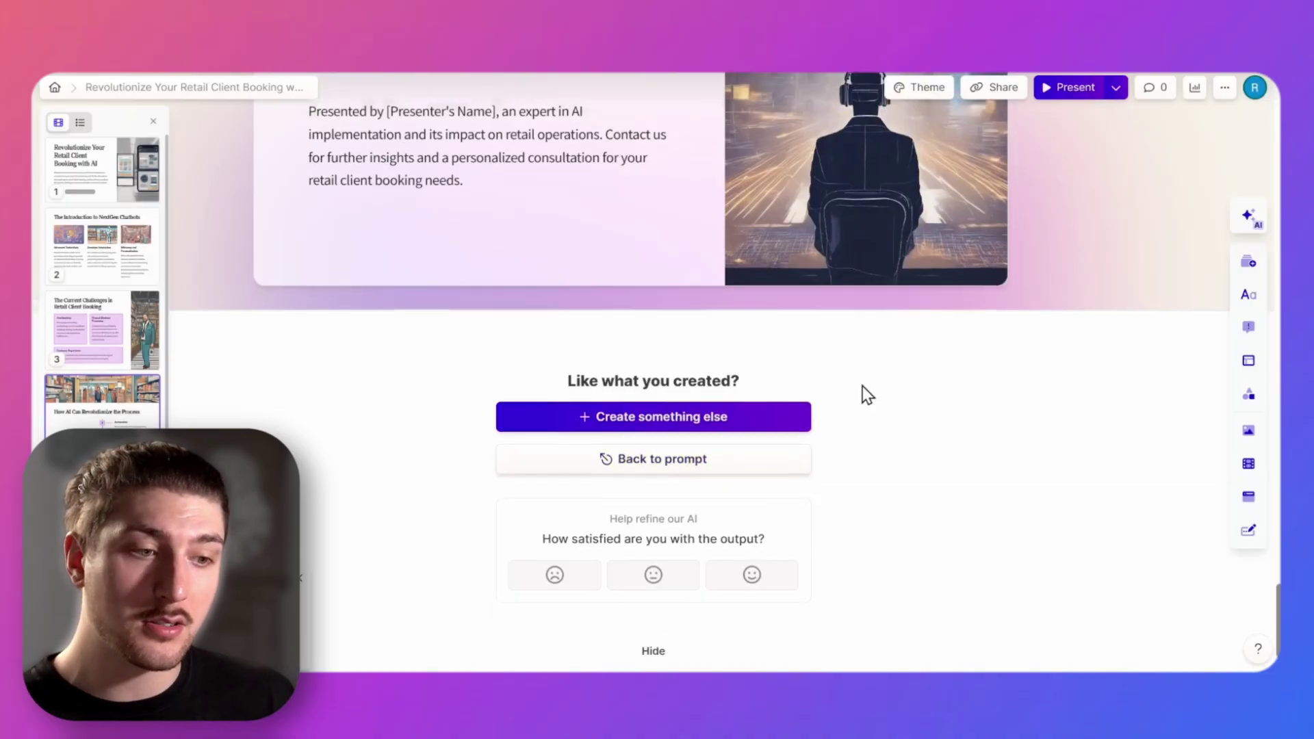
Select the 'Conclusion and Next Steps' heading and have the AI put its key points into boxes
{"action": "double_click", "coordinate": [688, 410]}
{"action": "triple_click", "coordinate": [688, 411]}
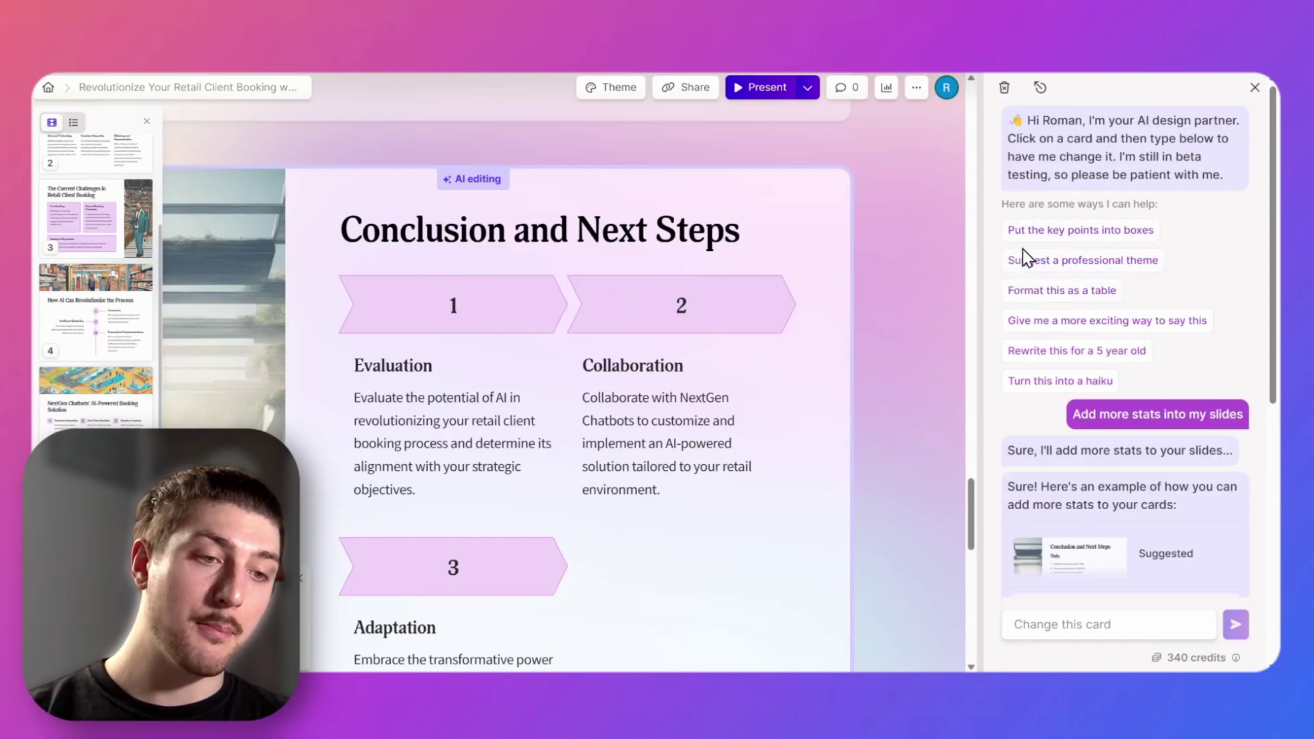
{"action": "left_click", "coordinate": [1070, 234]}
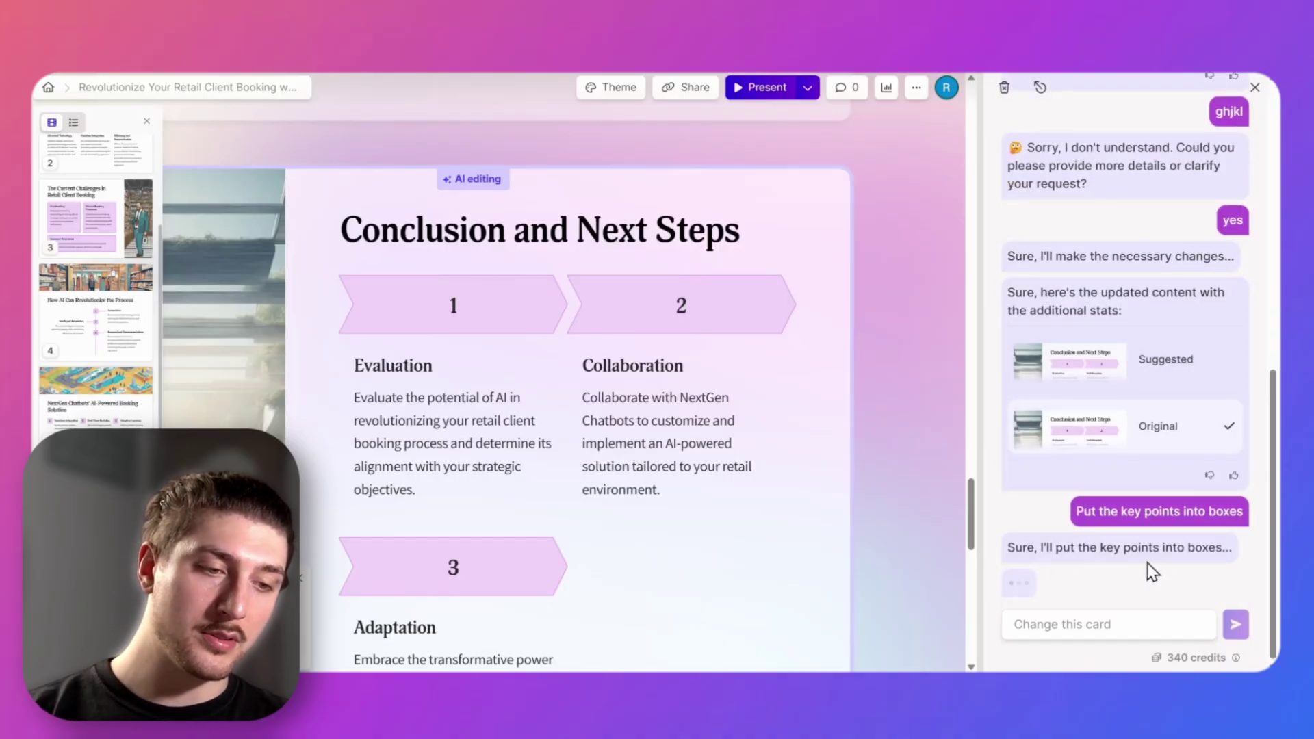
Have the AI reword the conclusion more excitingly and keep the suggested version
{"action": "scroll", "coordinate": [642, 461], "scroll_direction": "down", "scroll_amount": 10}
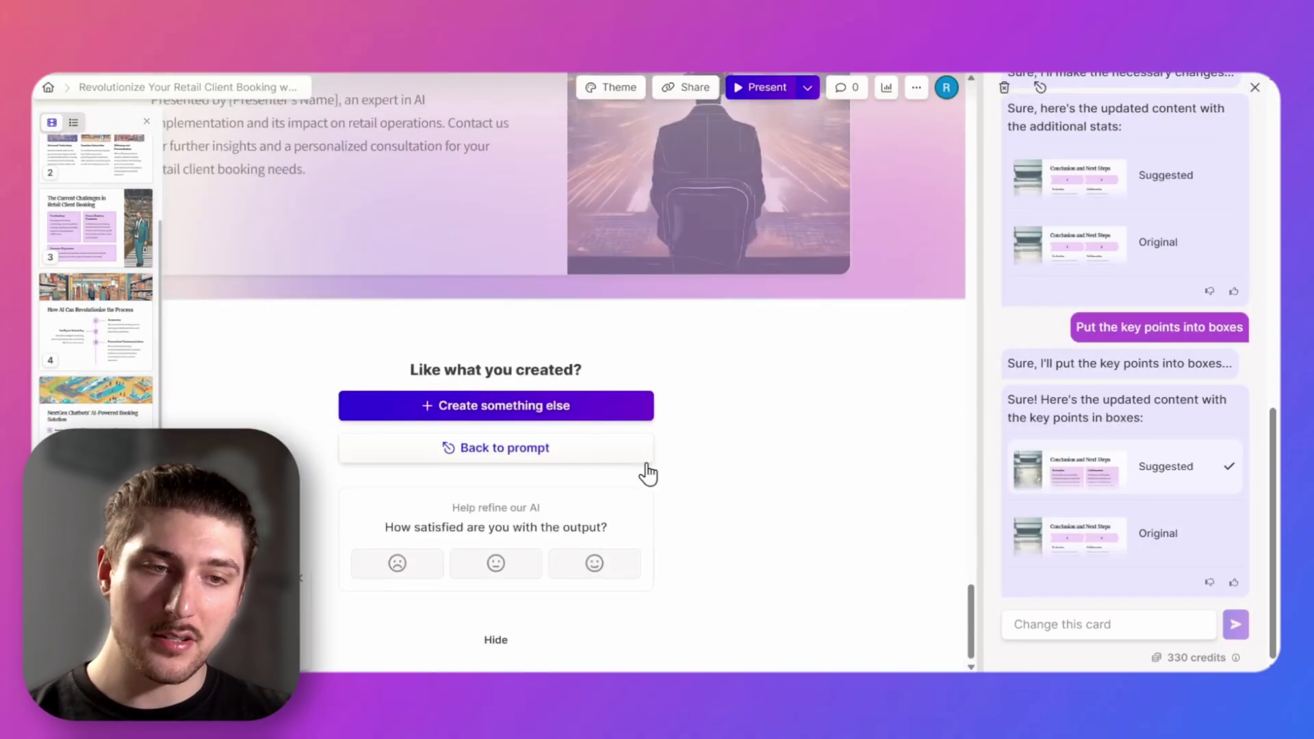
{"action": "scroll", "coordinate": [648, 471], "scroll_direction": "up", "scroll_amount": 10}
{"action": "scroll", "coordinate": [647, 468], "scroll_direction": "up", "scroll_amount": 15}
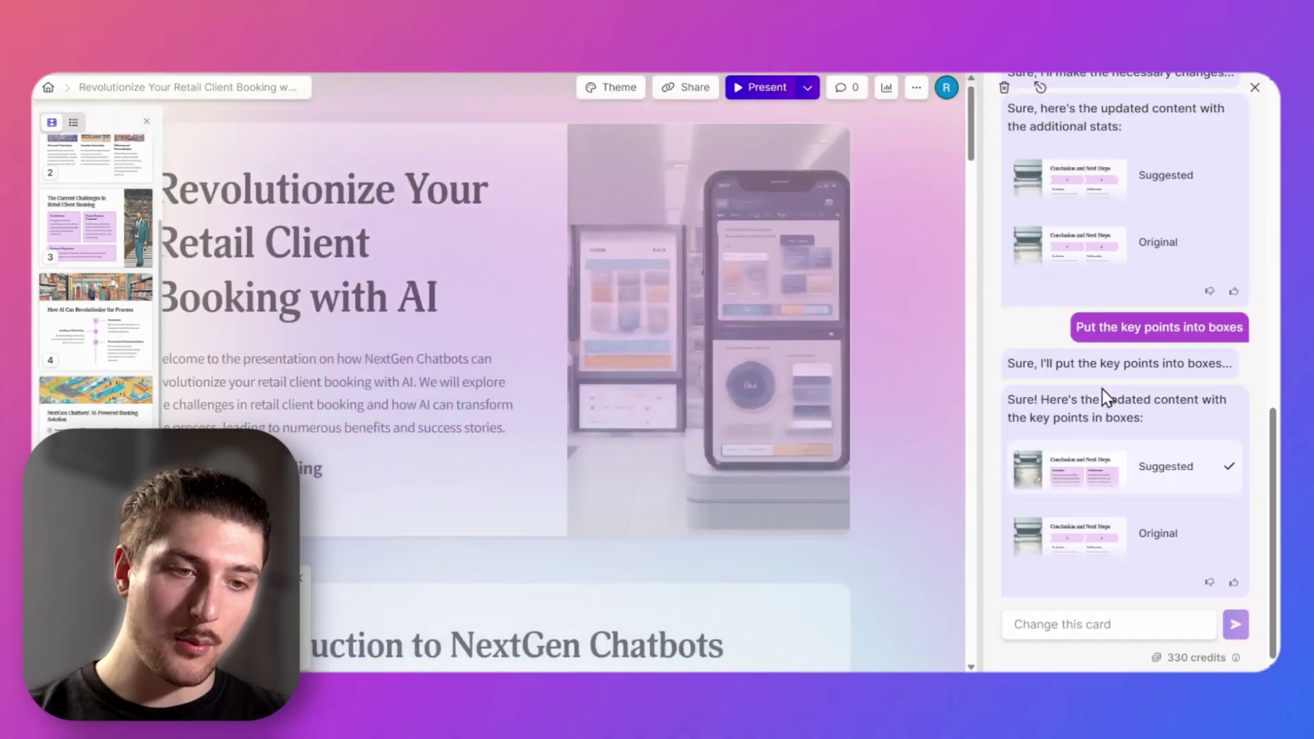
{"action": "scroll", "coordinate": [1103, 396], "scroll_direction": "up", "scroll_amount": 5}
{"action": "left_click", "coordinate": [1090, 322]}
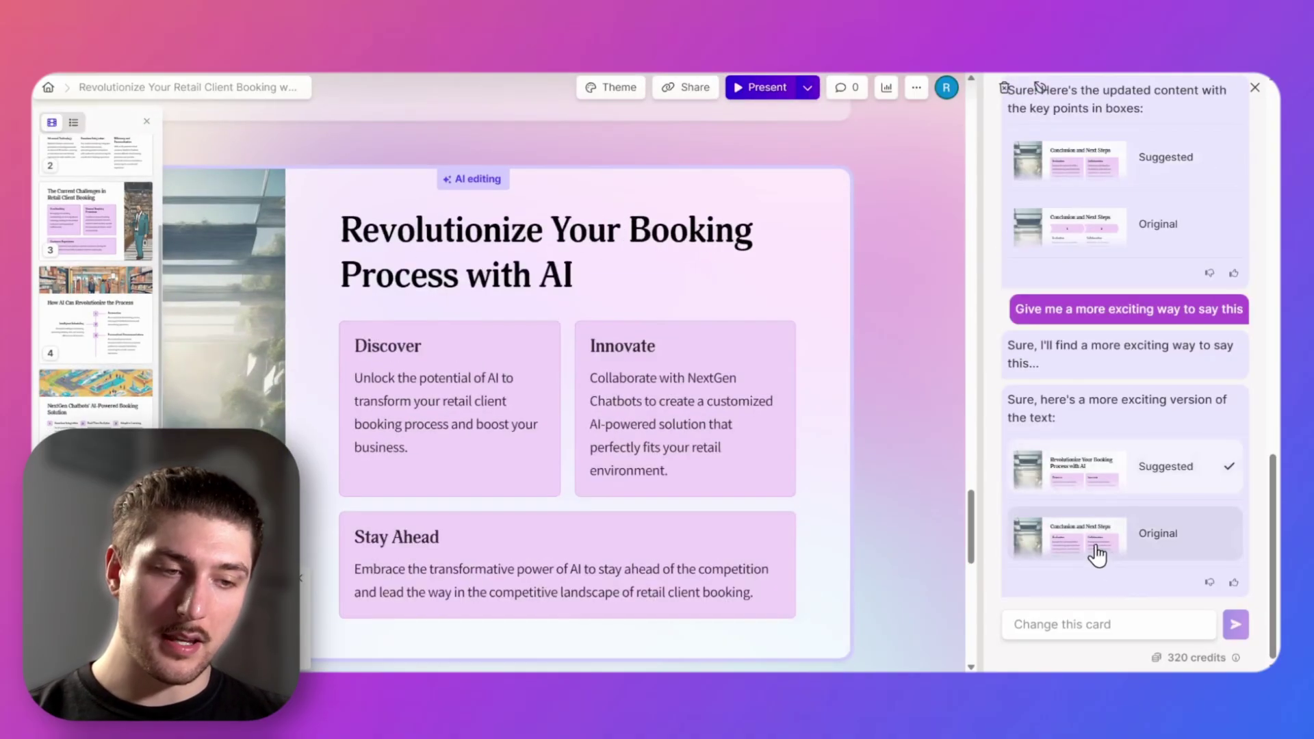
{"action": "left_click", "coordinate": [1092, 529]}
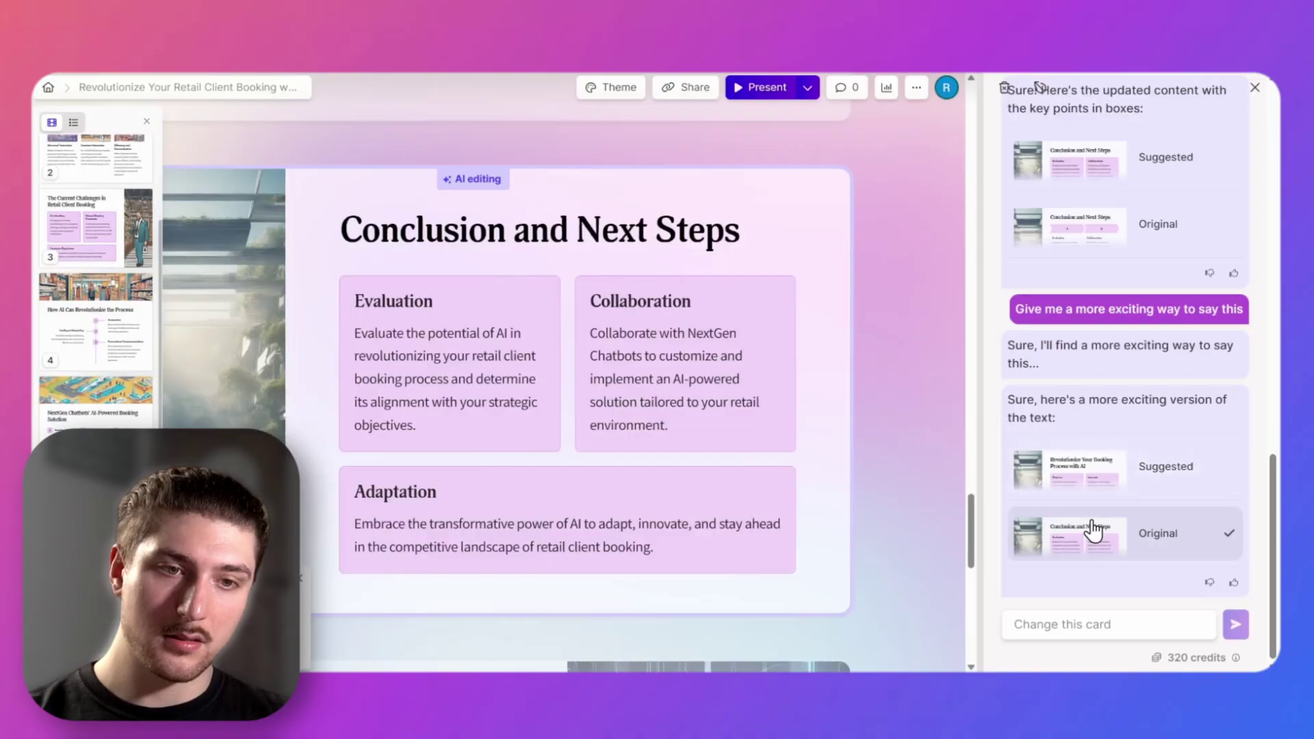
{"action": "left_click", "coordinate": [1078, 476]}
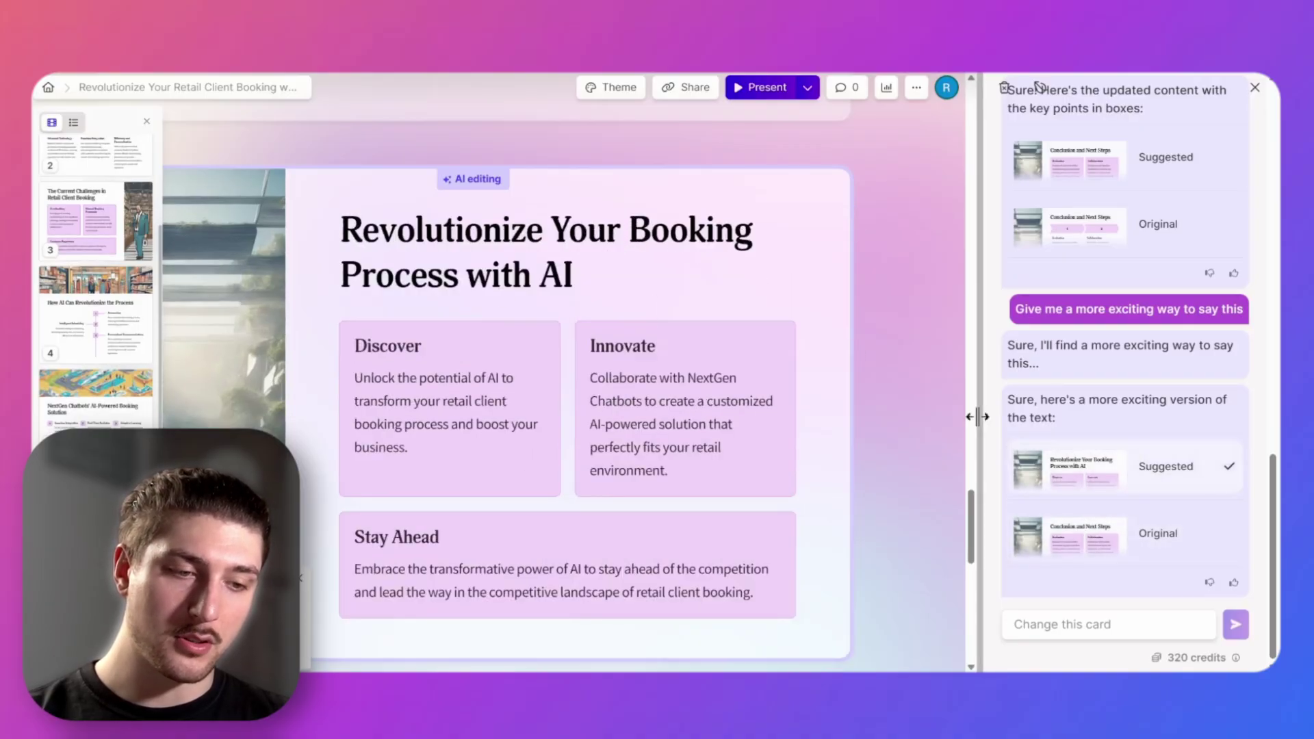
Close the AI design assistant panel so the booking-process slide fills the Gamma editor
{"action": "left_click", "coordinate": [1254, 89]}
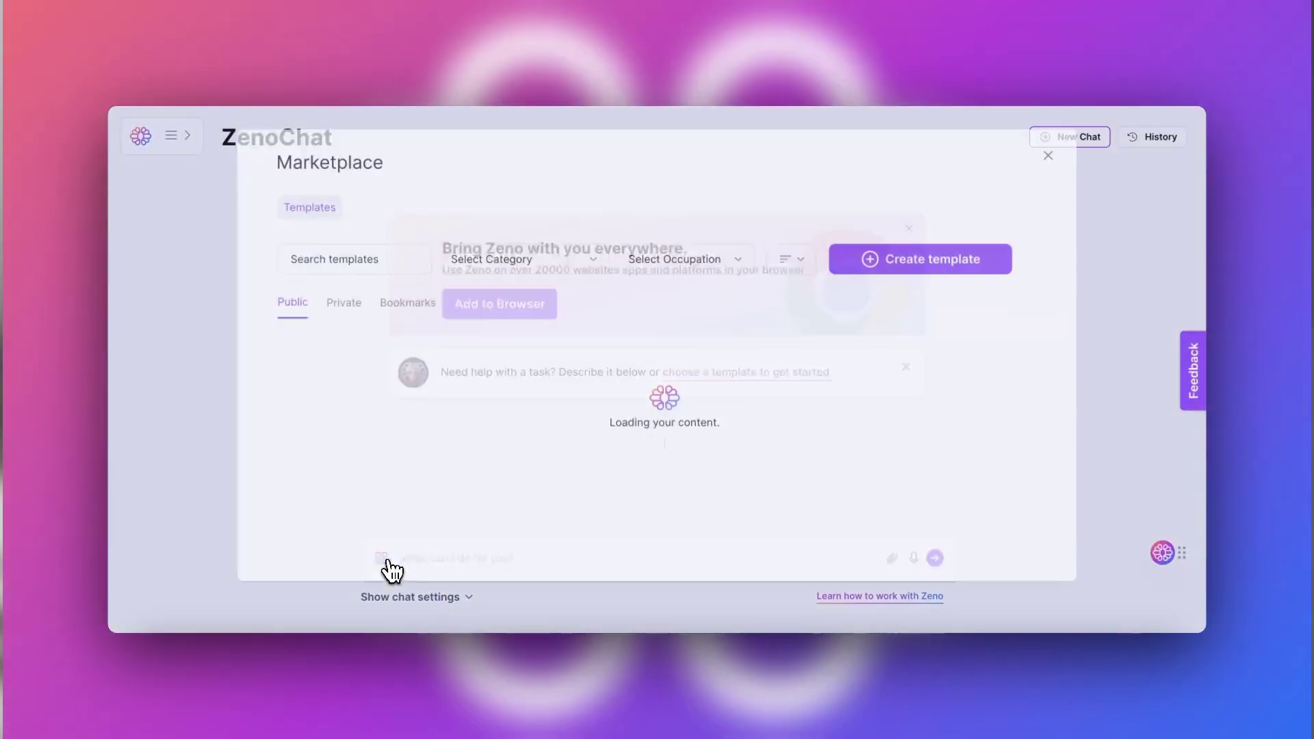
Scroll down the ZenoChat Marketplace's public templates, like YouTube SEO Script and Blog Post Meta Title
{"action": "scroll", "coordinate": [767, 359], "scroll_direction": "down", "scroll_amount": 5}
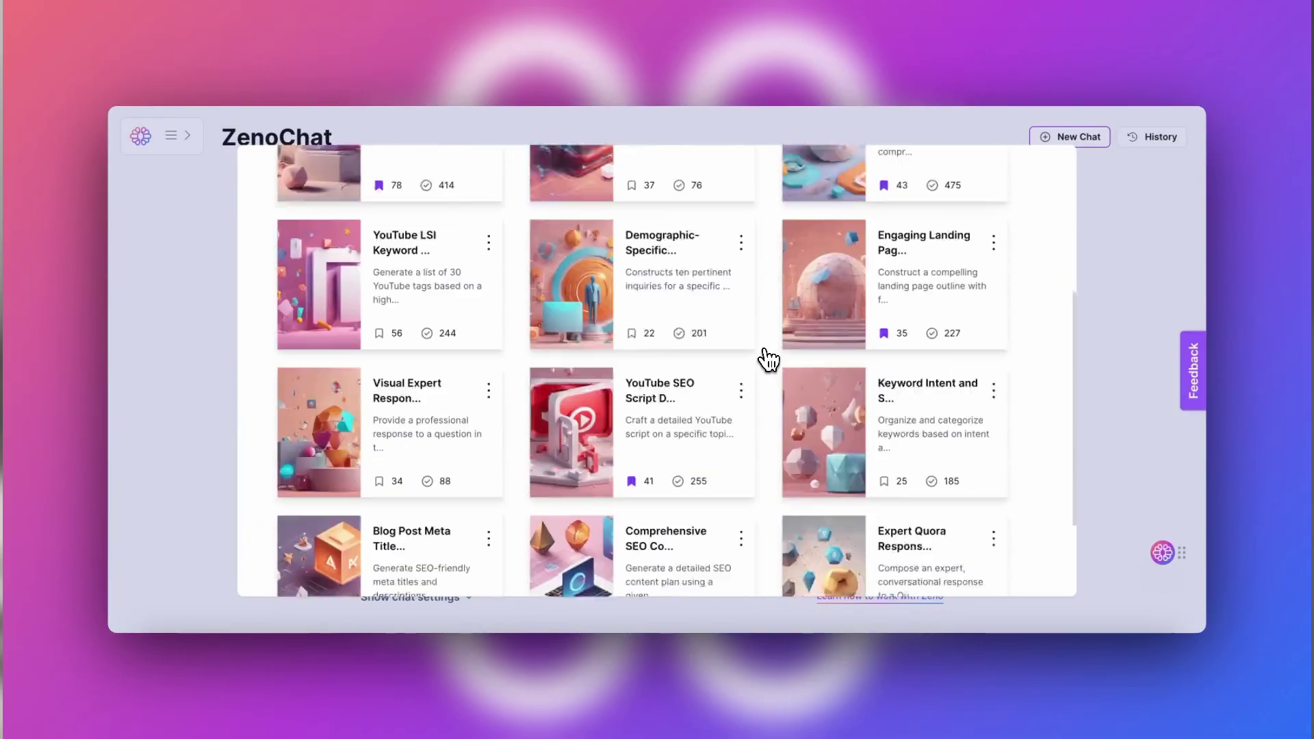